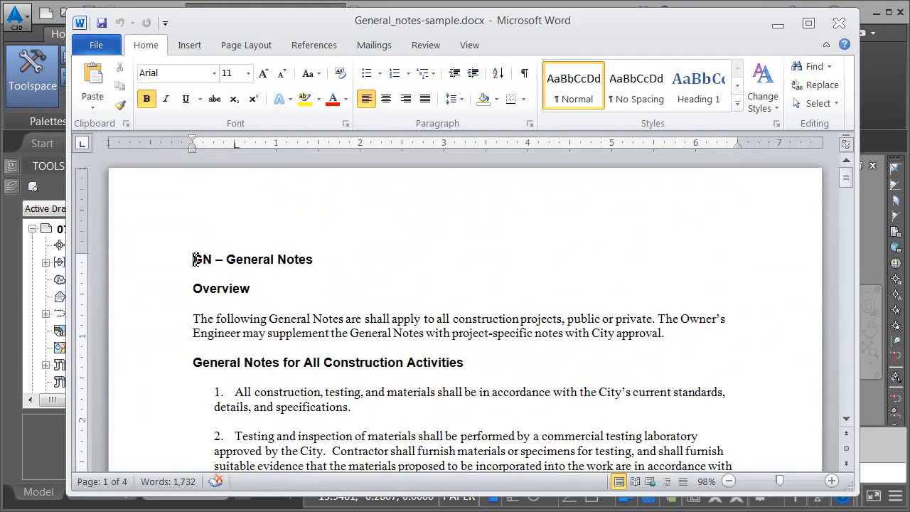
Copy the entire contents of General_notes-sample.docx and switch to the 07_surveydemo drawing in Civil 3D.
key("ctrl+a")
right_click(208, 264)
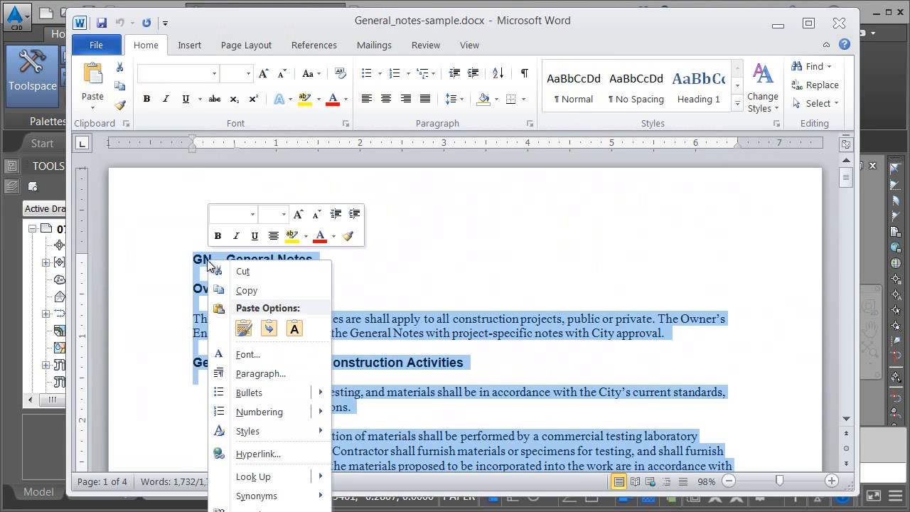
left_click(247, 290)
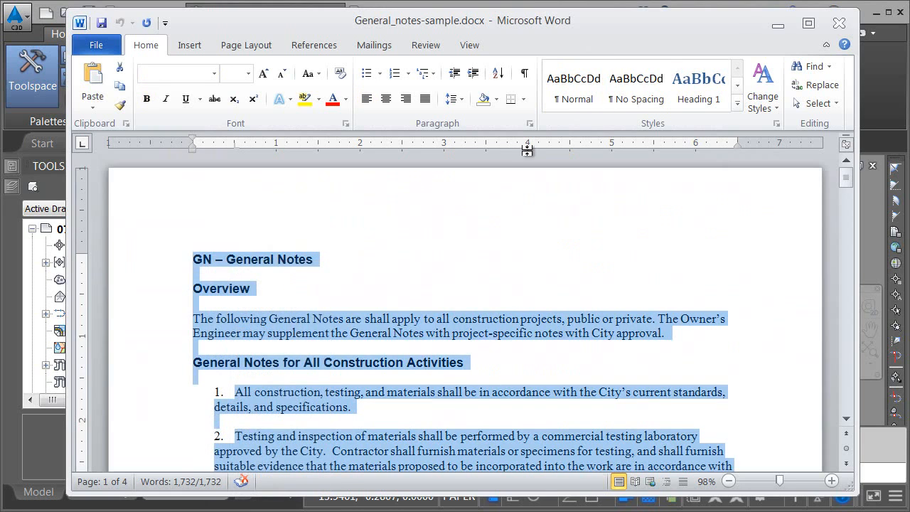
left_click(777, 23)
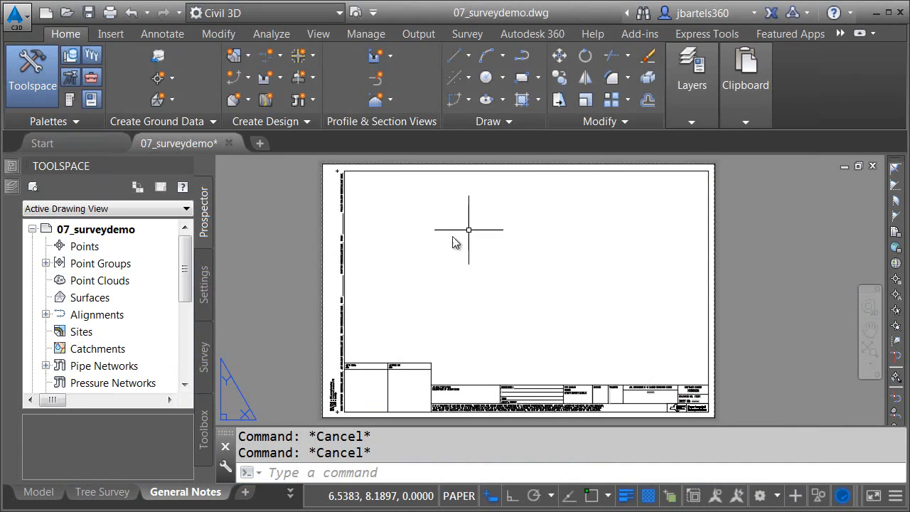
Start a multiline text box near the upper-left corner inside the General Notes sheet border, with text height 0.0625.
left_click(162, 35)
left_click(137, 74)
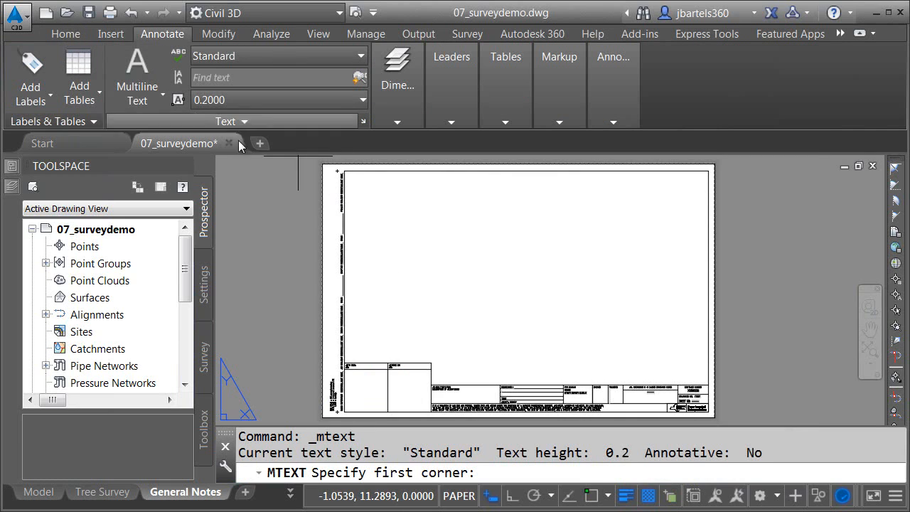
left_click(348, 176)
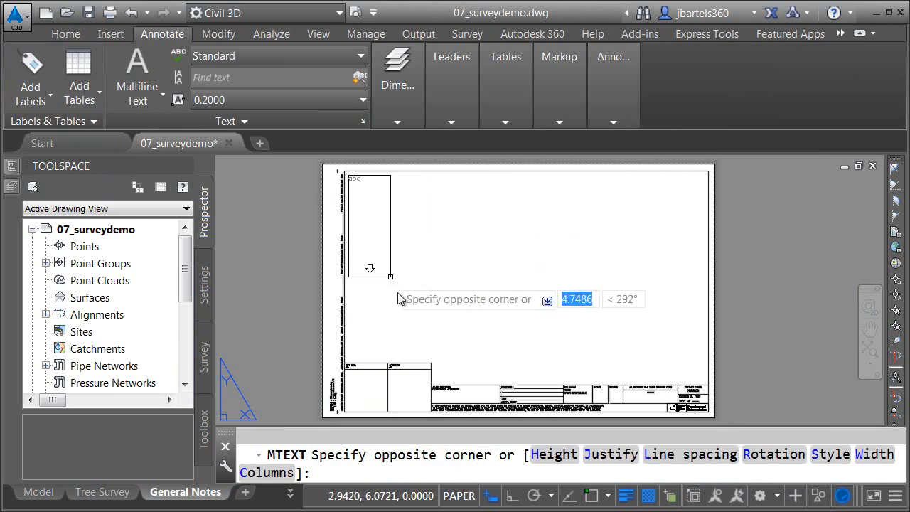
left_click(449, 362)
left_click(125, 78)
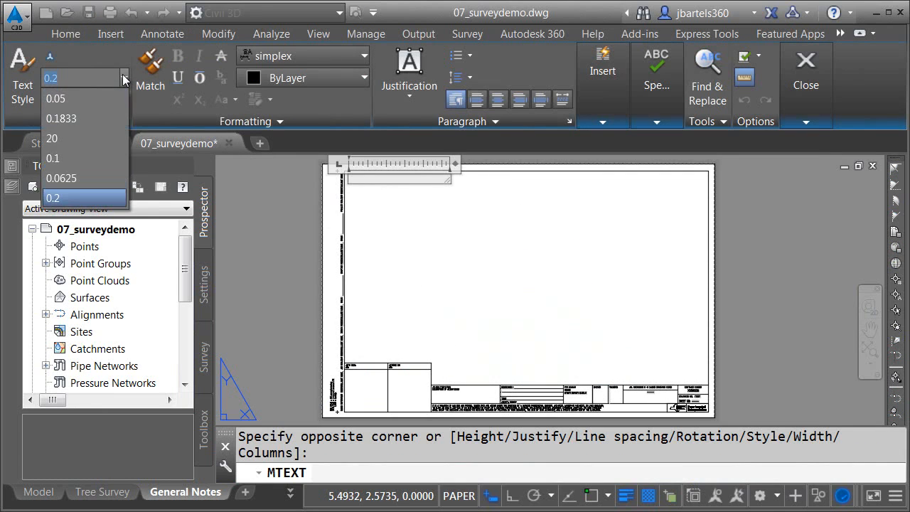
left_click(88, 180)
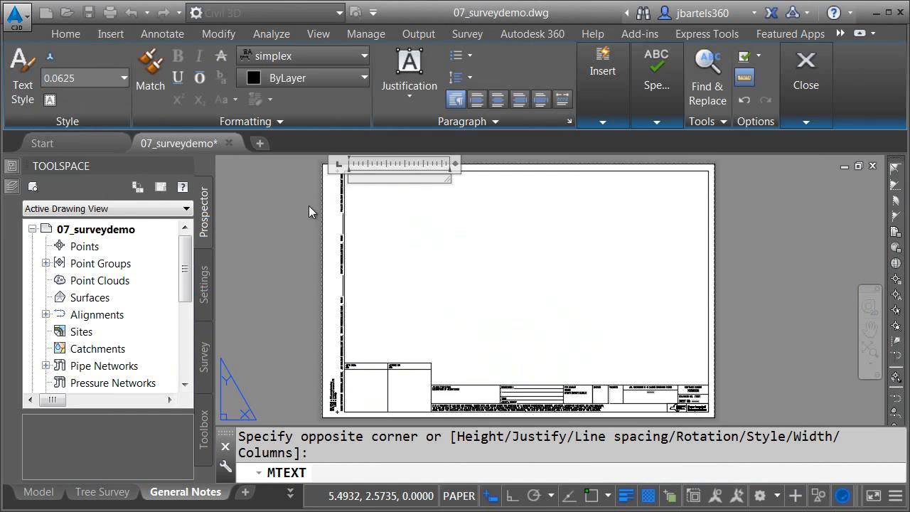
Paste the copied general notes into the multiline text box and finish editing the text.
scroll(361, 181, "up", 2)
scroll(363, 179, "up", 2)
right_click(338, 182)
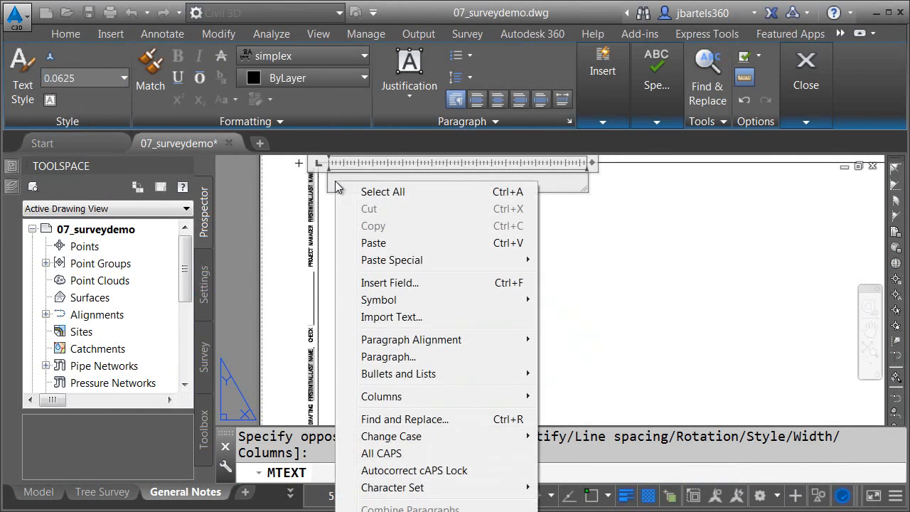
left_click(373, 243)
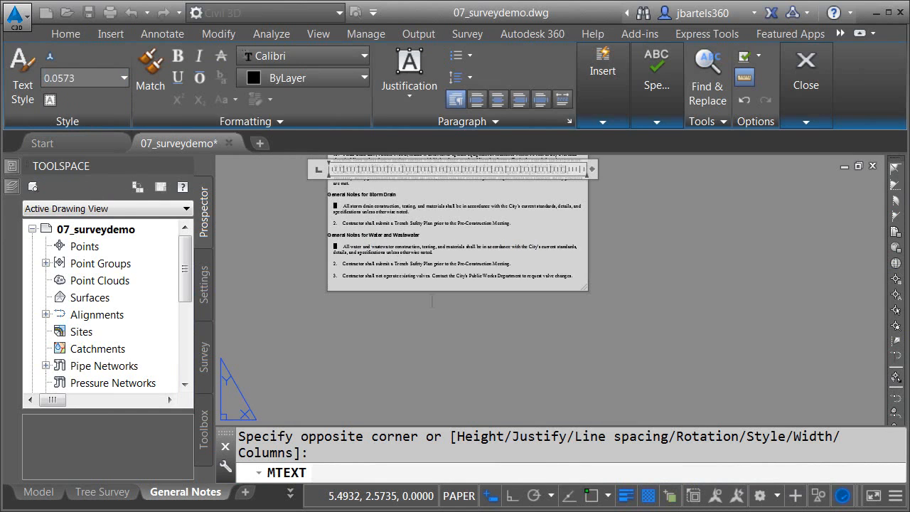
left_click(451, 315)
Shorten the notes column to end just above the title block so the remaining text flows into a second column.
scroll(453, 315, "down", 4)
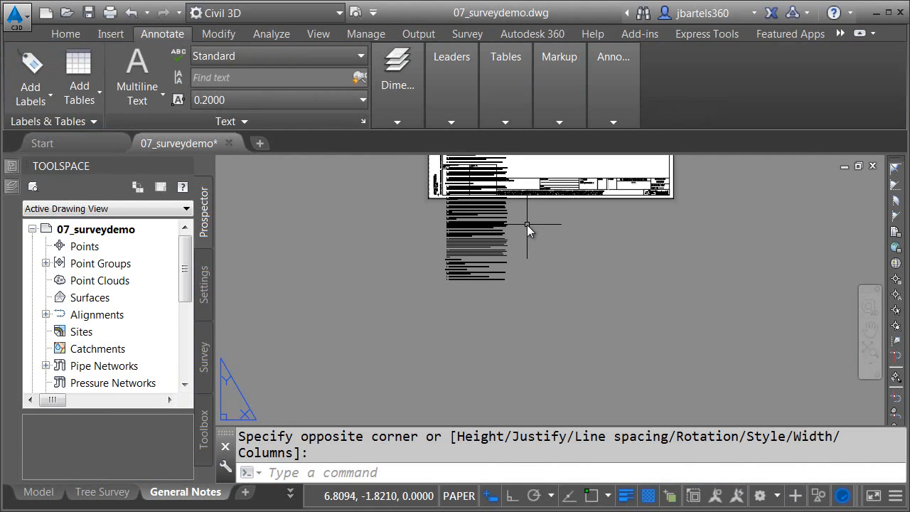
middle_click_drag(527, 226, 494, 385)
scroll(435, 222, "up", 3)
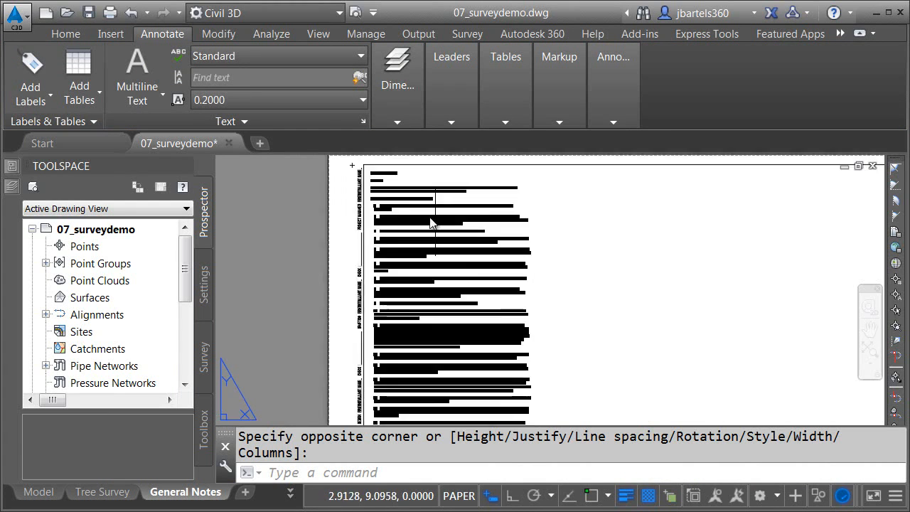
scroll(433, 223, "up", 5)
middle_click_drag(362, 199, 396, 216)
scroll(396, 216, "down", 8)
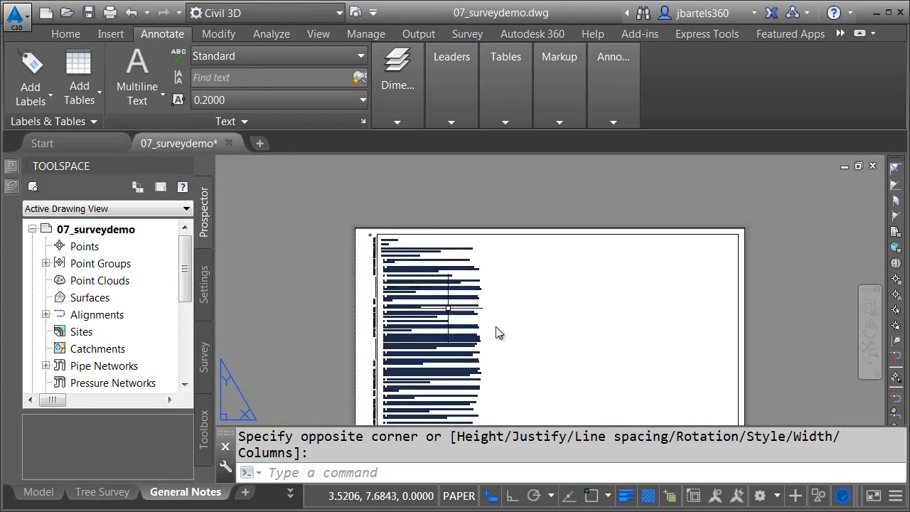
middle_click_drag(498, 332, 506, 214)
middle_click_drag(510, 372, 511, 298)
left_click(430, 323)
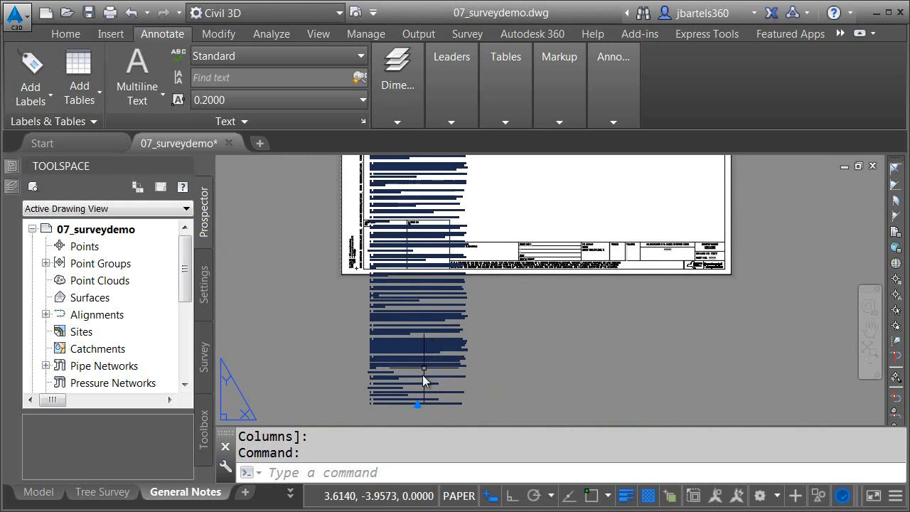
left_click(419, 405)
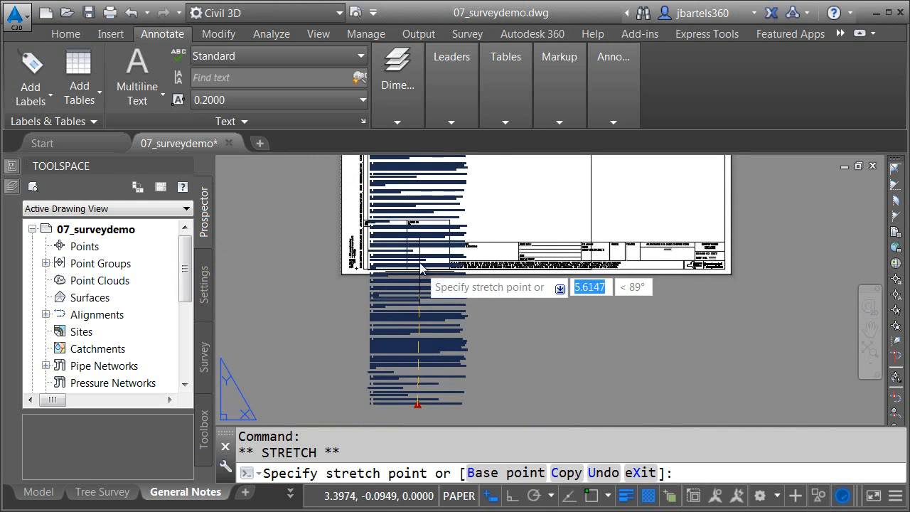
left_click(420, 217)
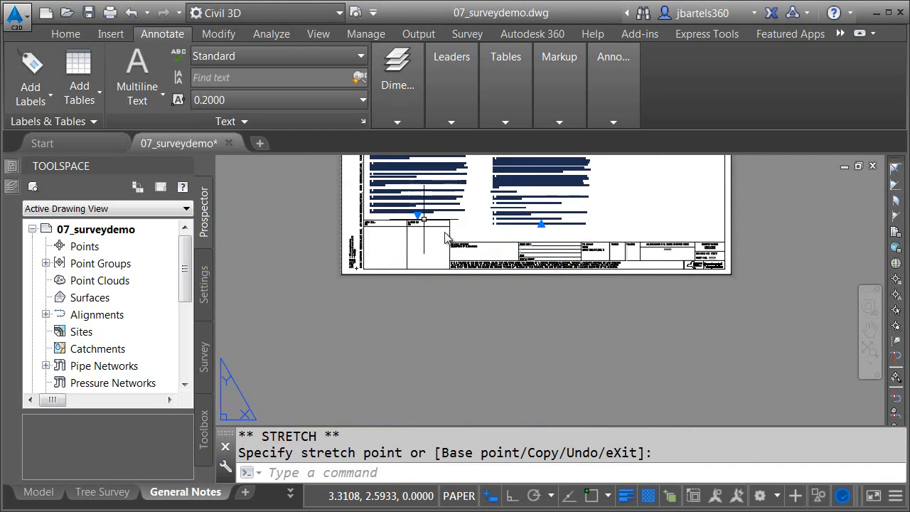
Shorten the second notes column so its last notes flow into a third column.
middle_click_drag(606, 210, 502, 363)
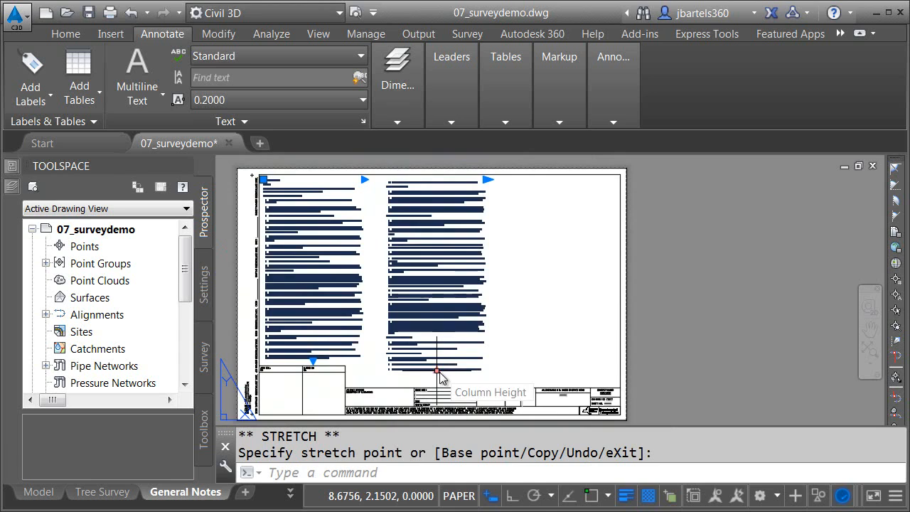
left_click(437, 369)
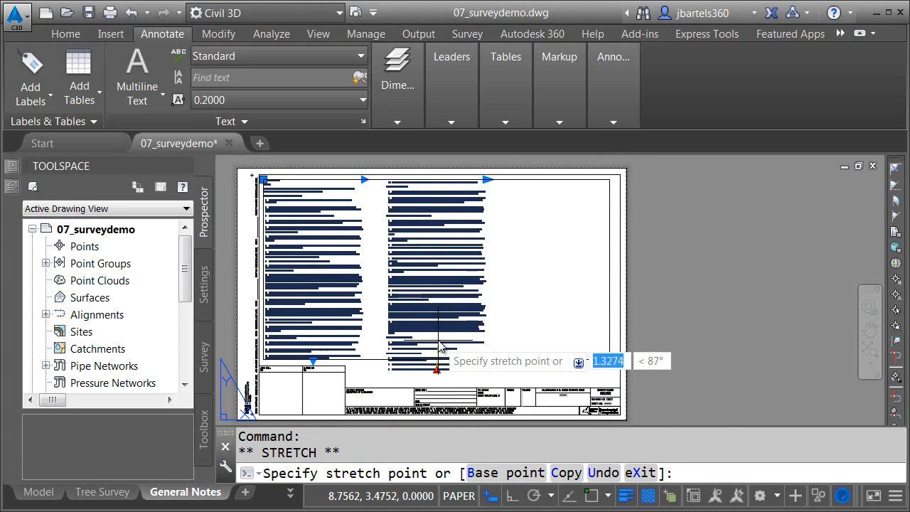
left_click(437, 340)
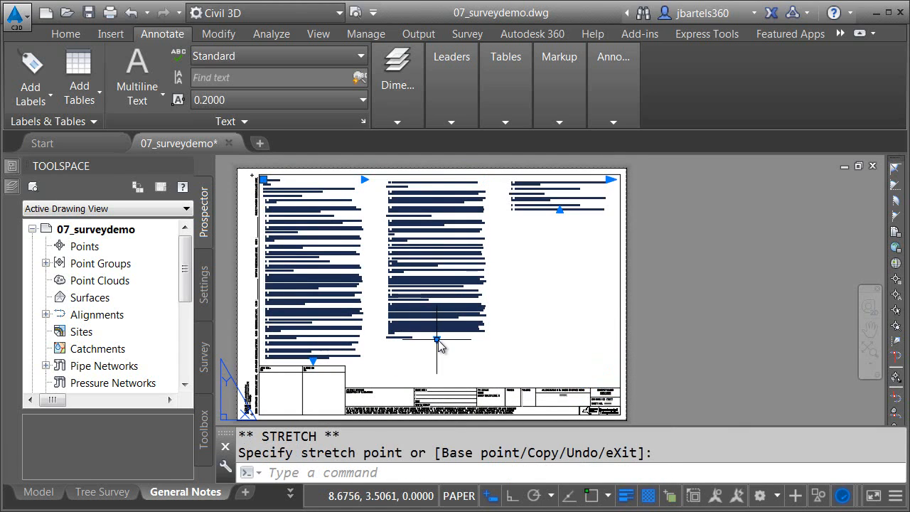
Narrow the spacing between the notes columns and lengthen the second column until all the notes fit in two columns.
left_click(588, 179)
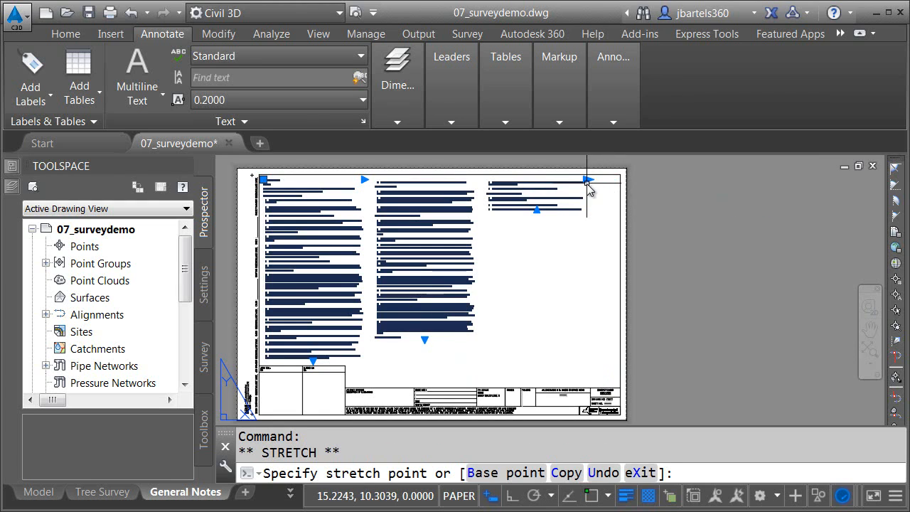
left_click(424, 341)
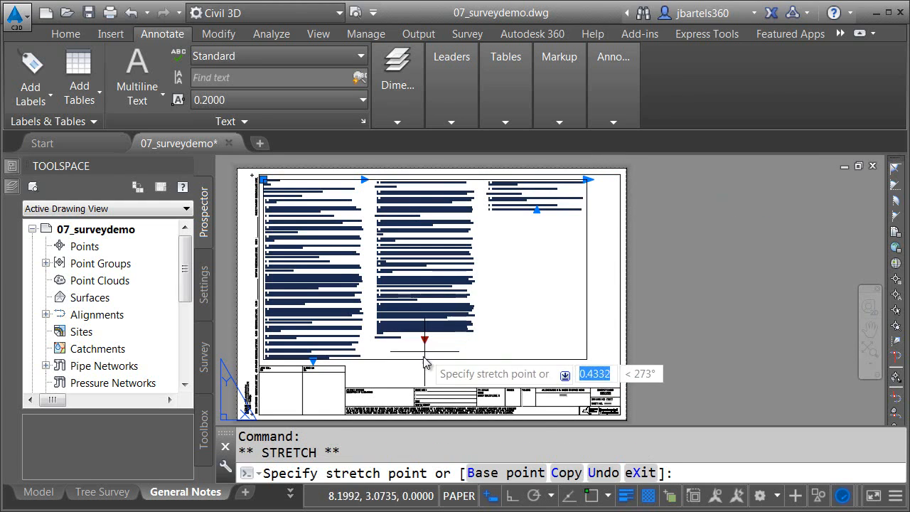
left_click(425, 378)
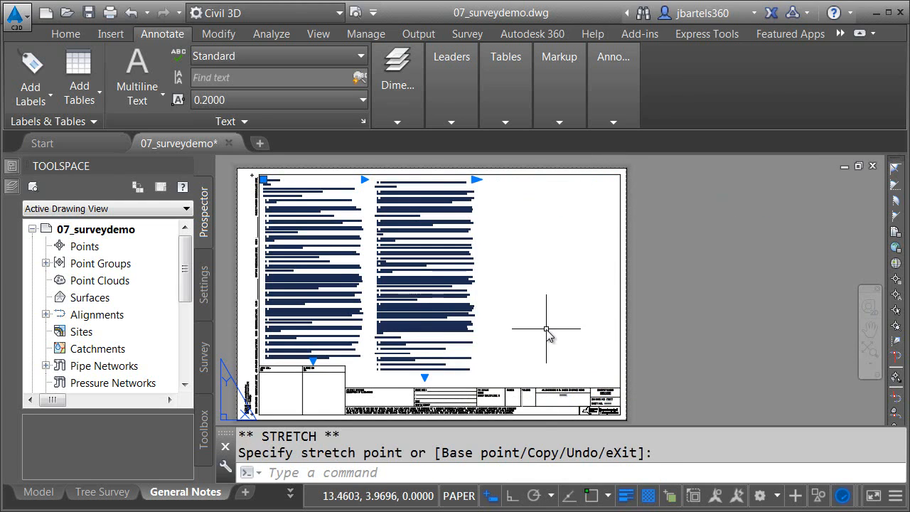
Increase the hanging indent of the numbered notes so the wrapped lines align with the start of each note's text.
scroll(278, 206, "up", 5)
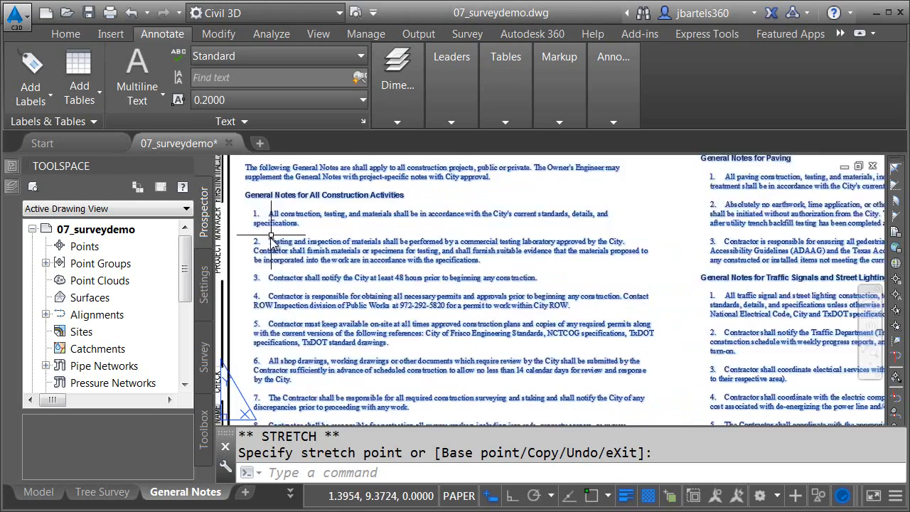
middle_click_drag(283, 258, 427, 331)
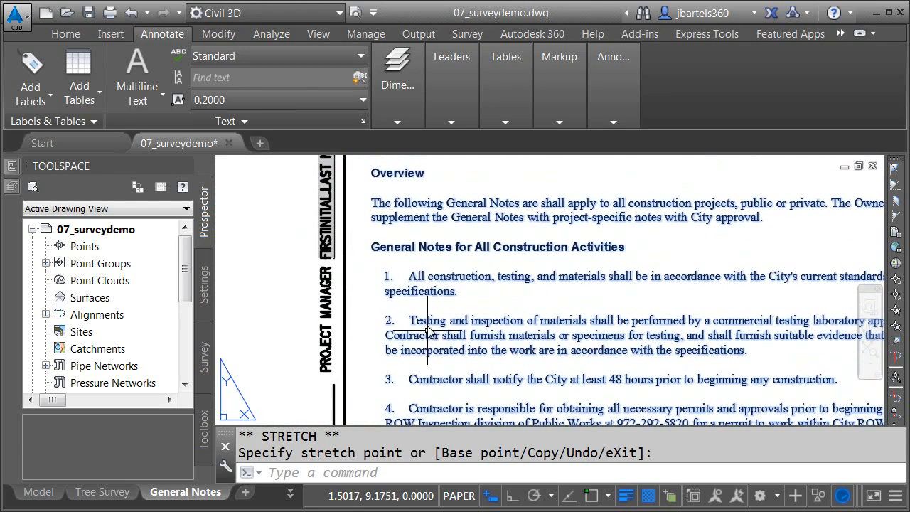
double_click(415, 284)
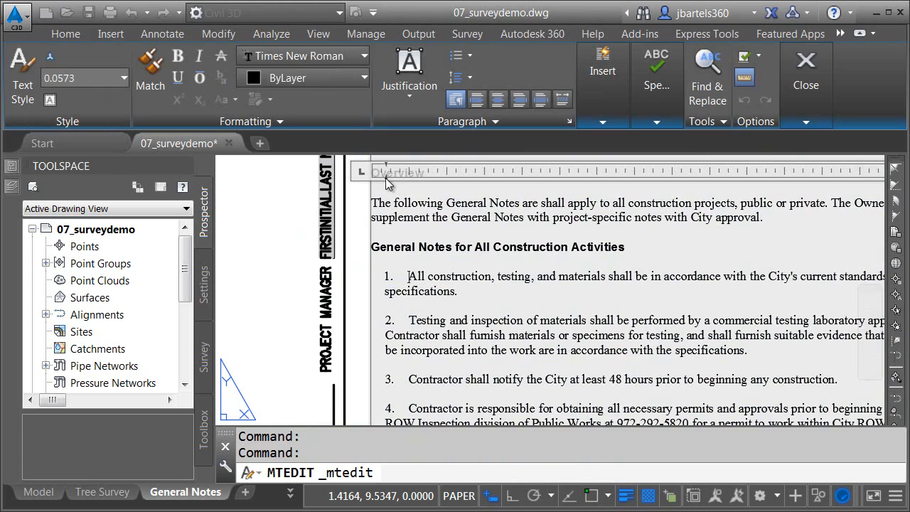
left_click_drag(386, 182, 418, 184)
left_click(361, 264)
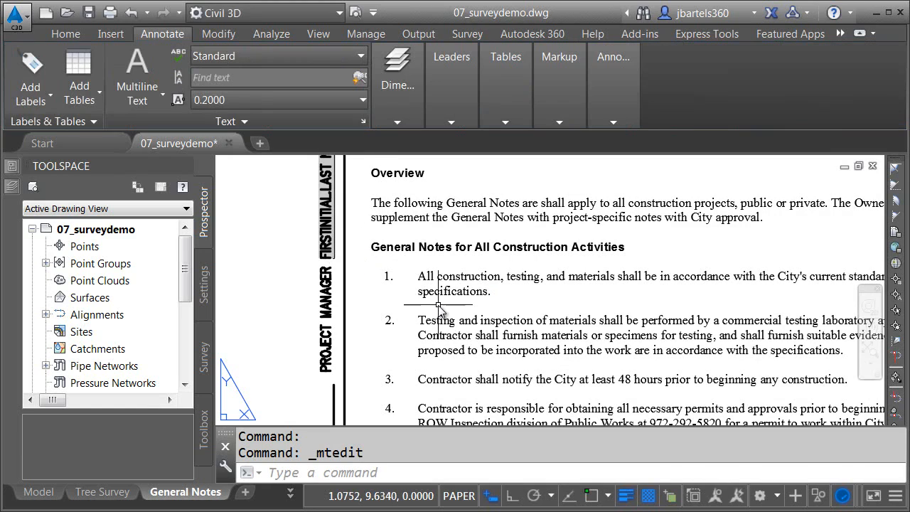
Insert two numbered notes reading "This is another note" after item 2 of the General Notes for Paving.
scroll(424, 312, "down", 2)
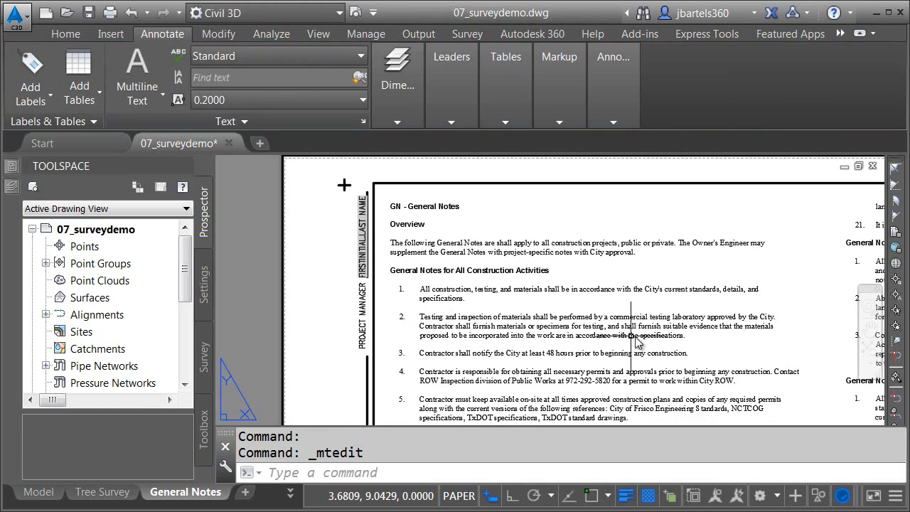
mouse_move(628, 335)
middle_mouse_down()
mouse_move(437, 298)
mouse_move(253, 299)
middle_mouse_up()
scroll(497, 323, "up", 4)
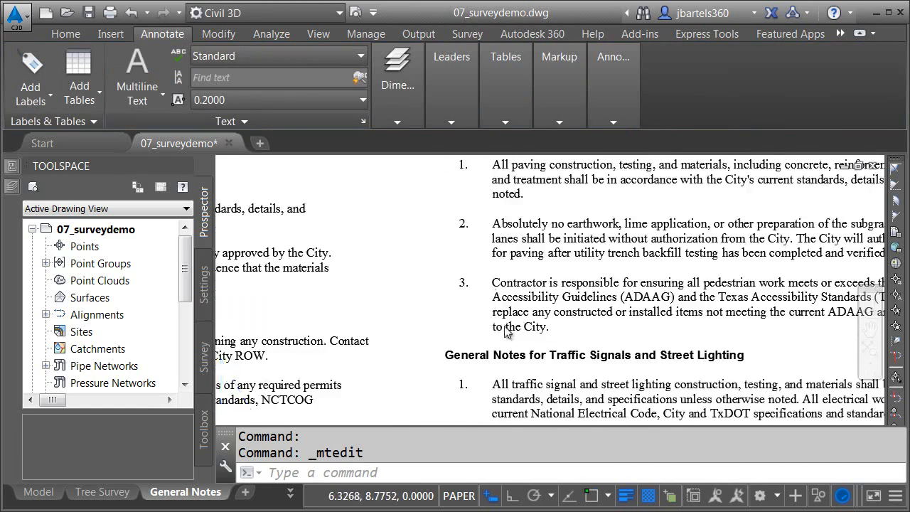
middle_click_drag(530, 345, 465, 325)
scroll(463, 328, "down", 2)
scroll(463, 329, "down", 1)
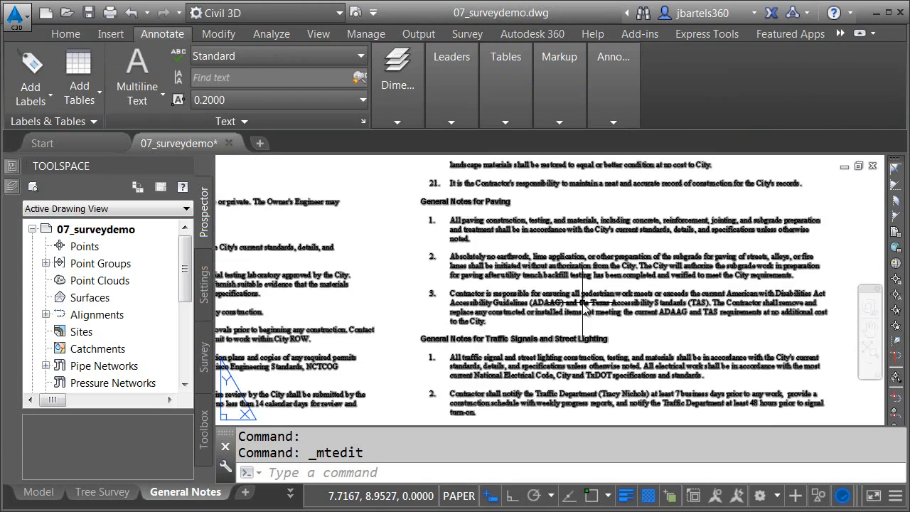
scroll(497, 308, "down", 2)
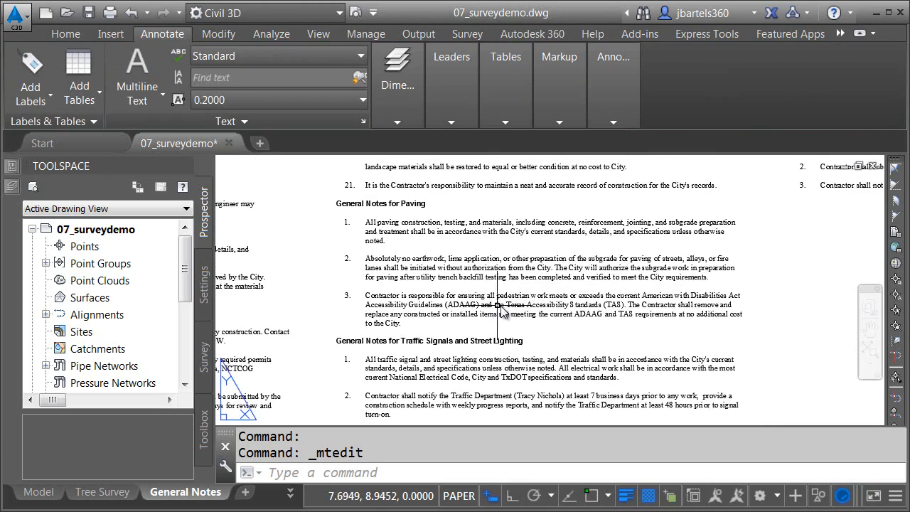
double_click(708, 277)
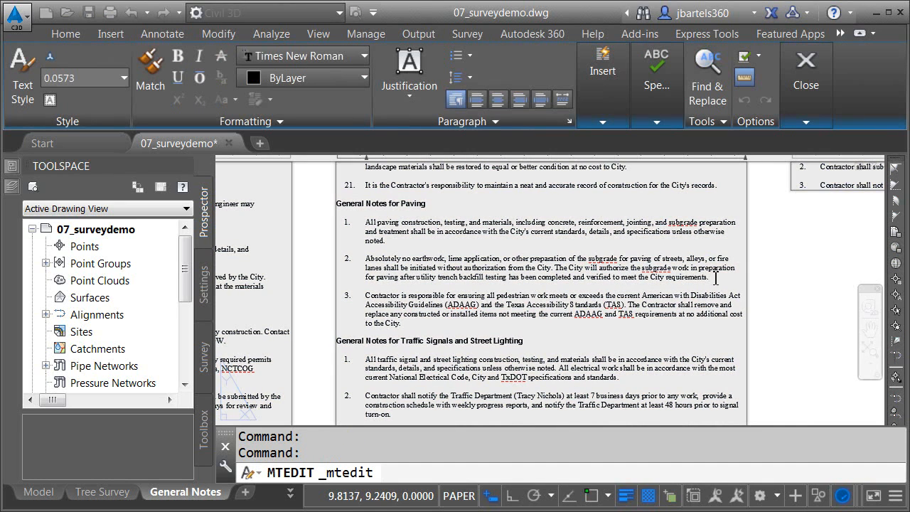
key("Return")
type("This is another note")
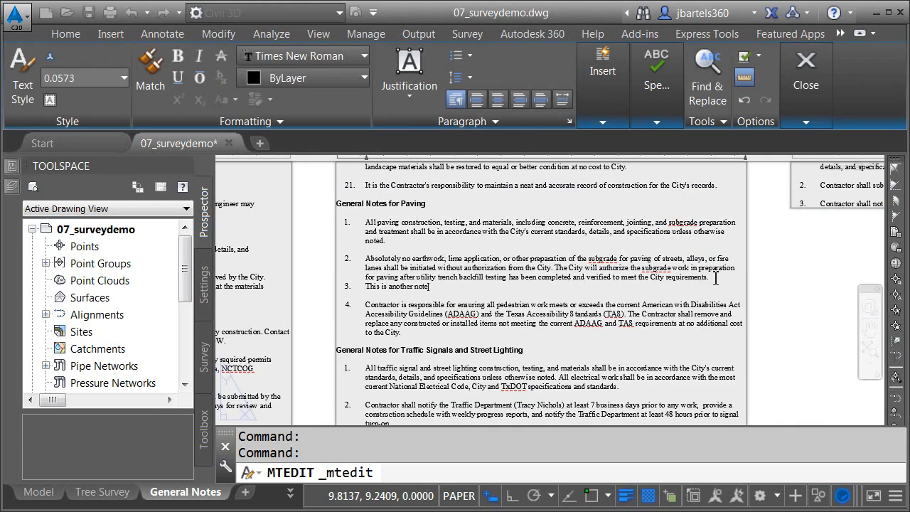
key("Return")
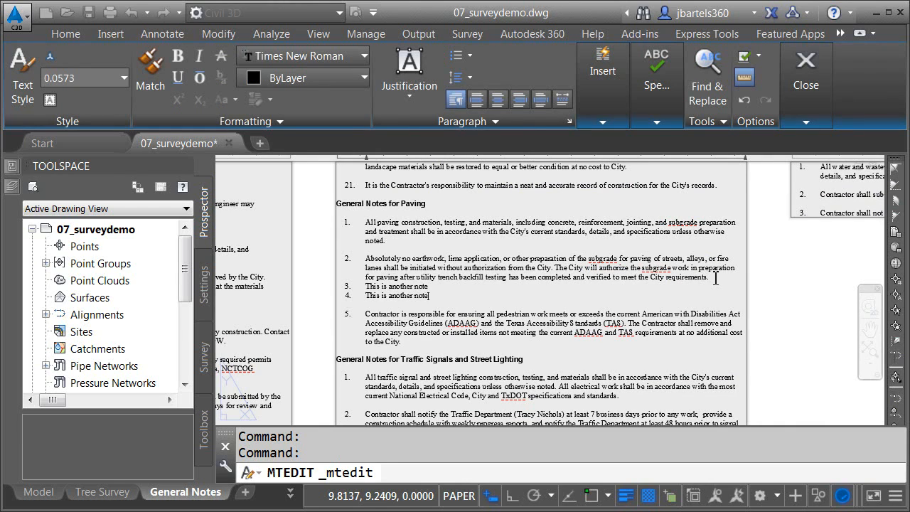
left_click(316, 297)
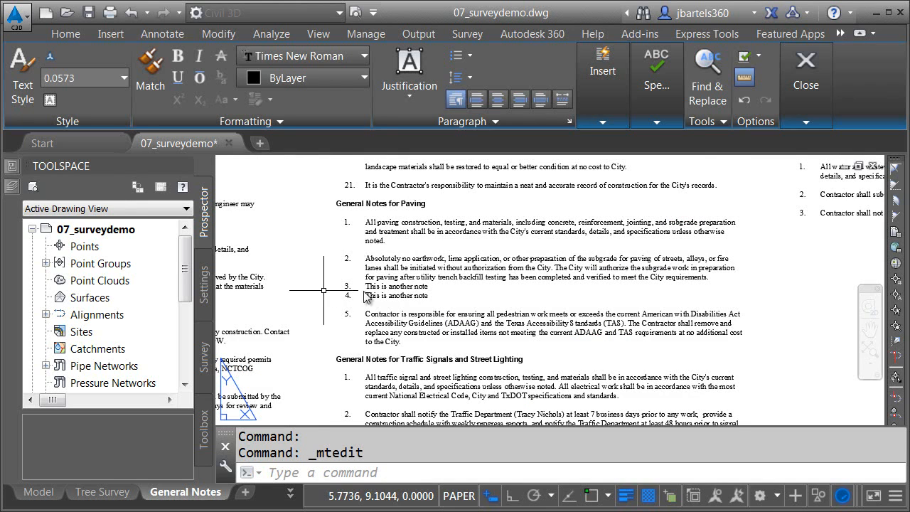
Delete the text of the first "This is another note" entry, item 3 of the General Notes for Paving, and close the text editor.
scroll(395, 305, "up", 3)
middle_click_drag(393, 300, 409, 324)
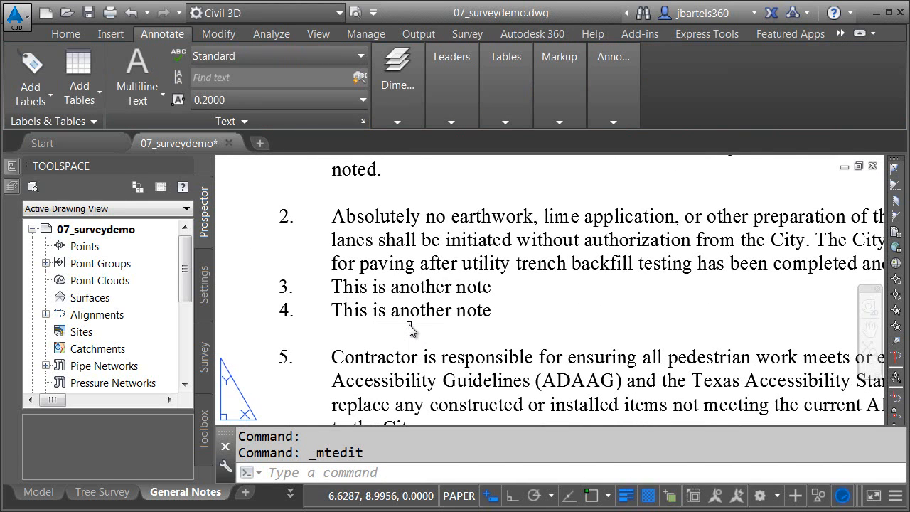
double_click(445, 287)
left_click_drag(492, 288, 340, 288)
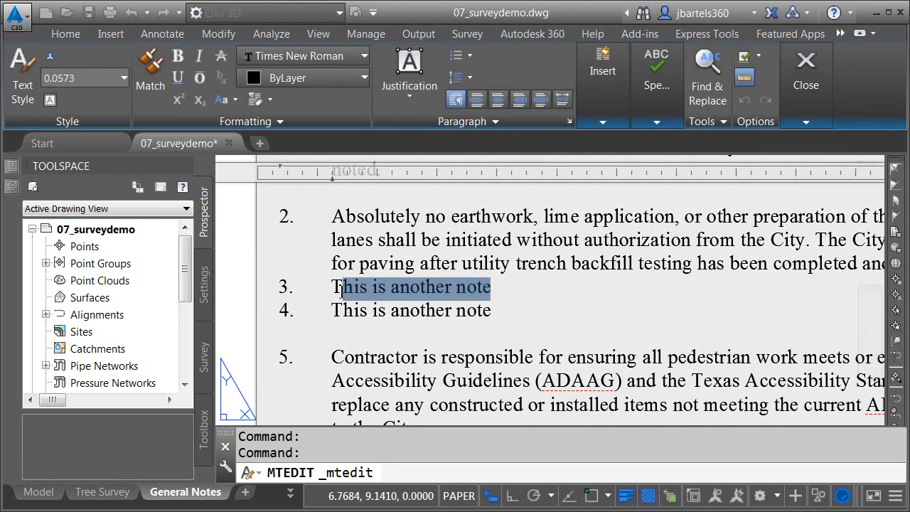
key("Delete")
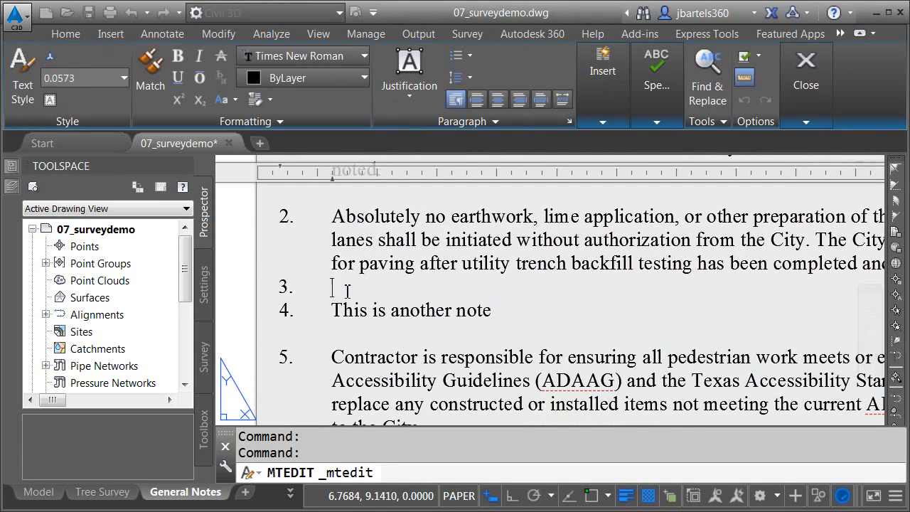
left_click(241, 270)
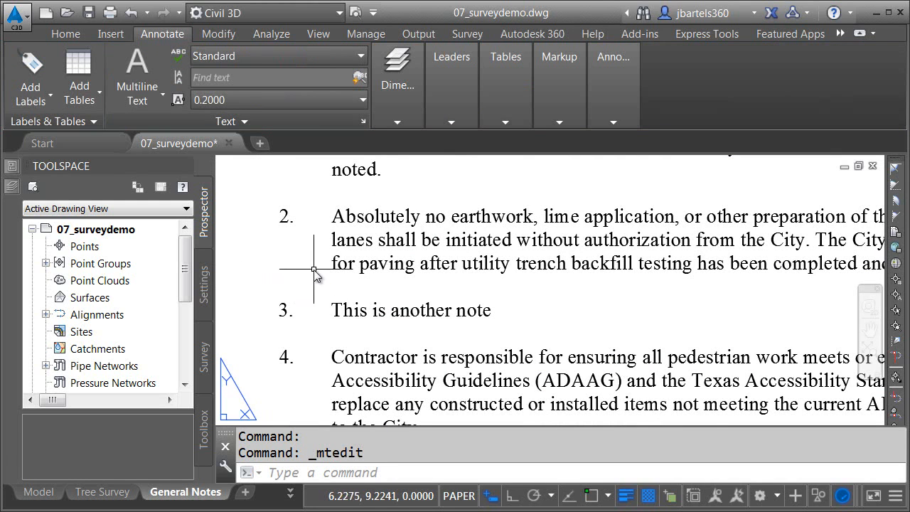
Convert all of the general notes text to uppercase and close the text editor.
scroll(314, 269, "down", 6)
middle_click_drag(281, 276, 571, 290)
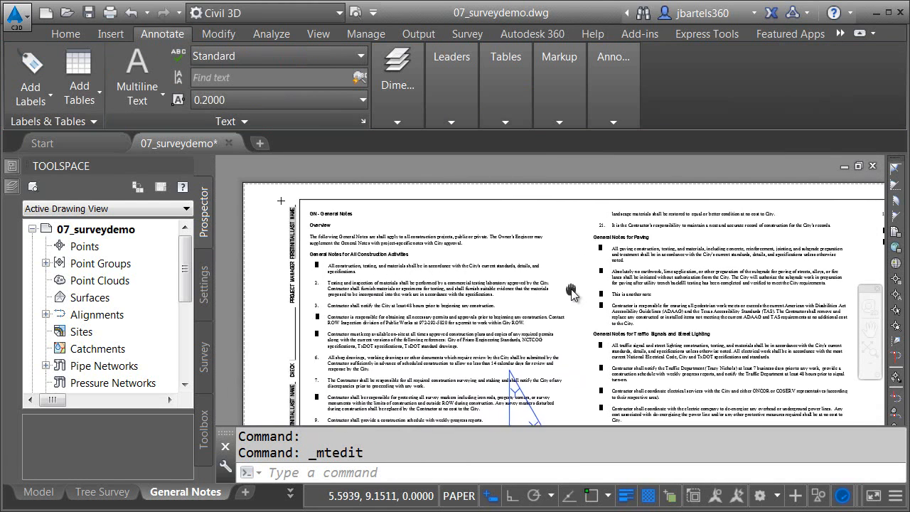
scroll(332, 248, "up", 4)
scroll(373, 268, "up", 1)
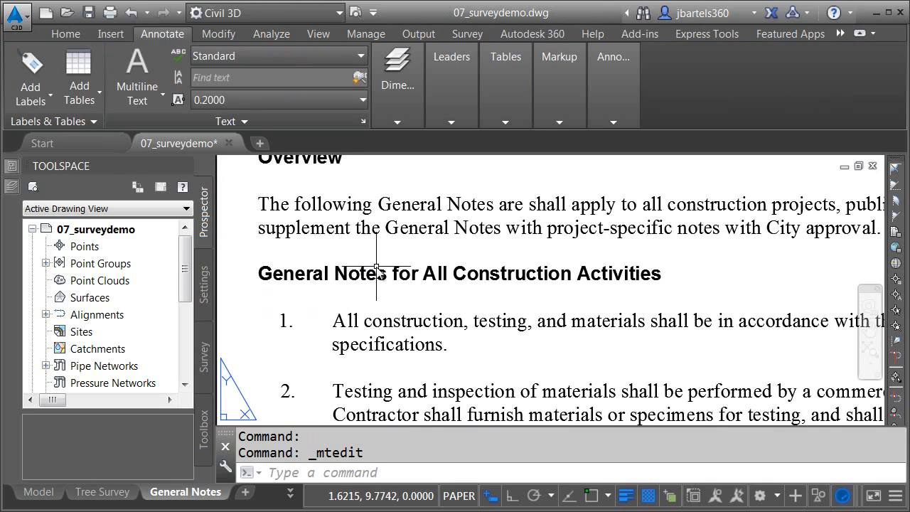
double_click(384, 322)
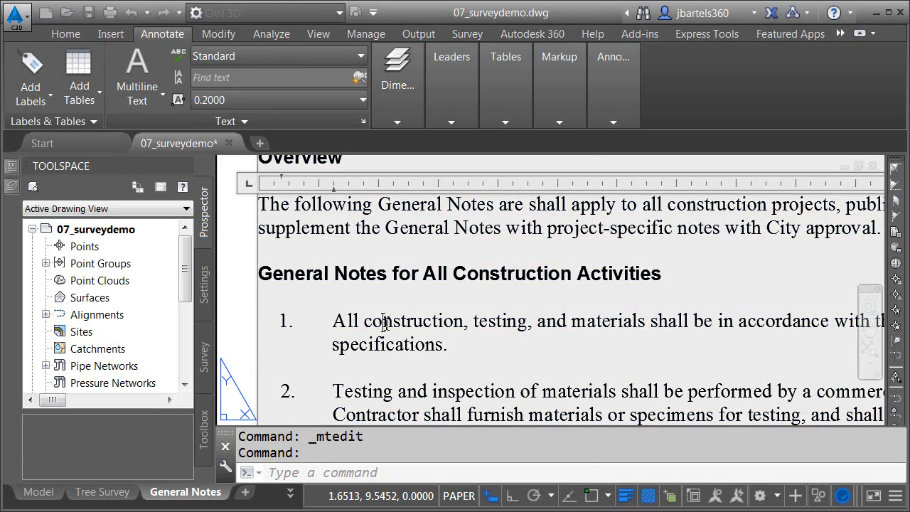
right_click(383, 322)
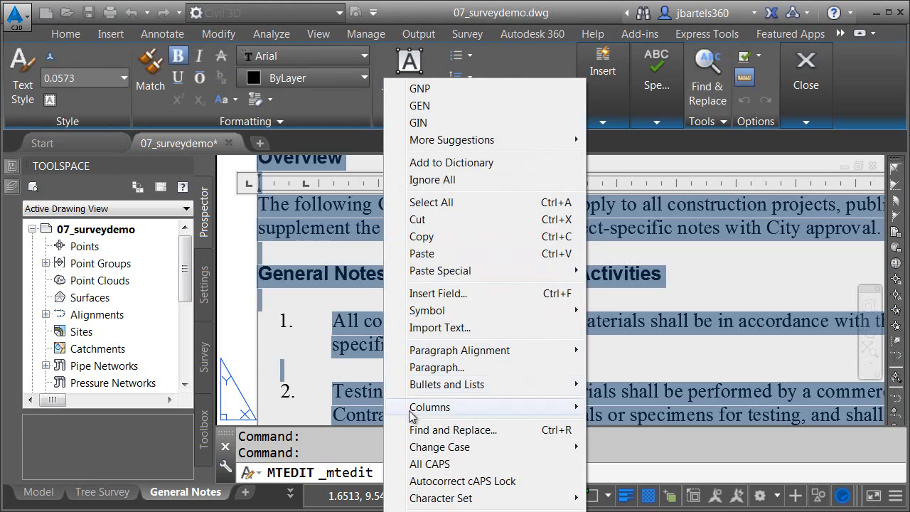
mouse_move(497, 446)
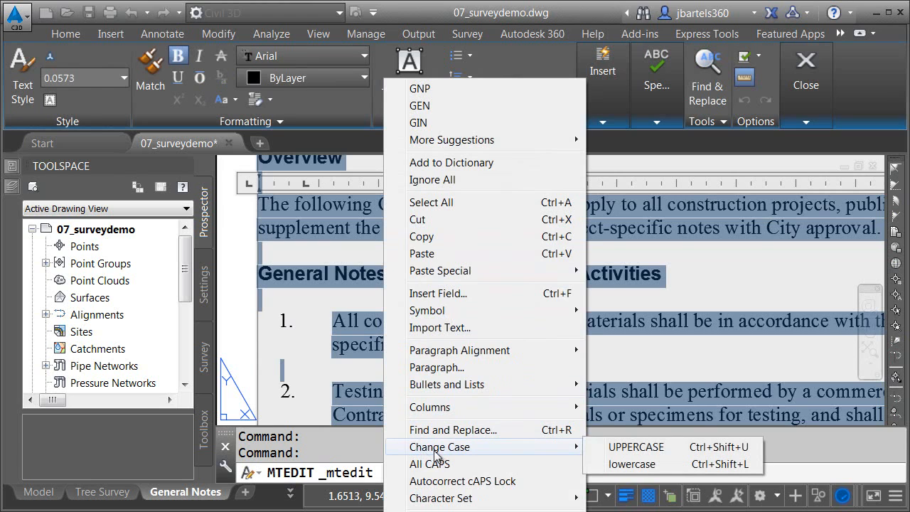
left_click(612, 448)
left_click(238, 300)
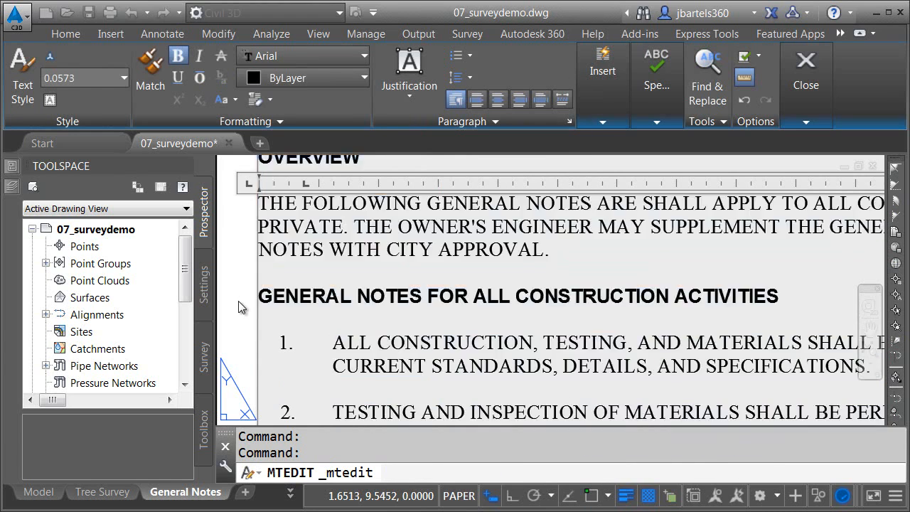
scroll(424, 308, "down", 4)
scroll(427, 309, "down", 3)
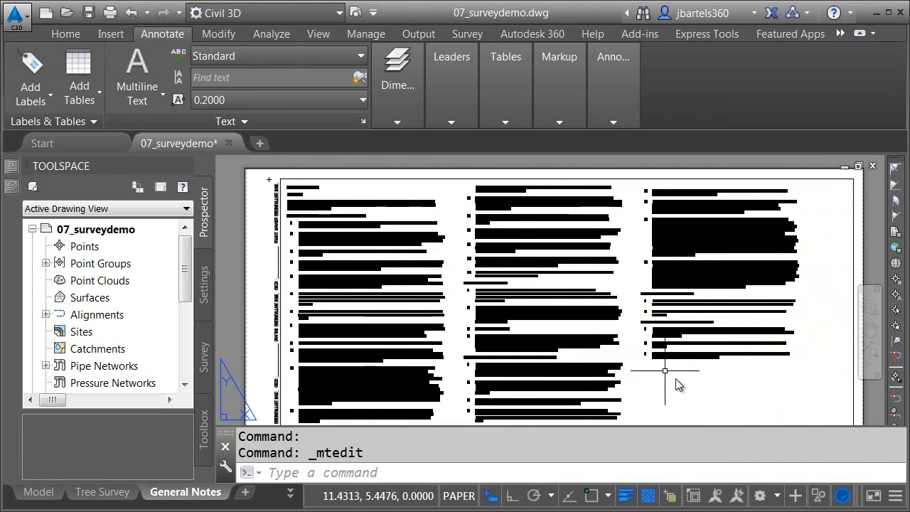
key("Escape")
scroll(675, 382, "down", 2)
middle_click_drag(675, 381, 555, 292)
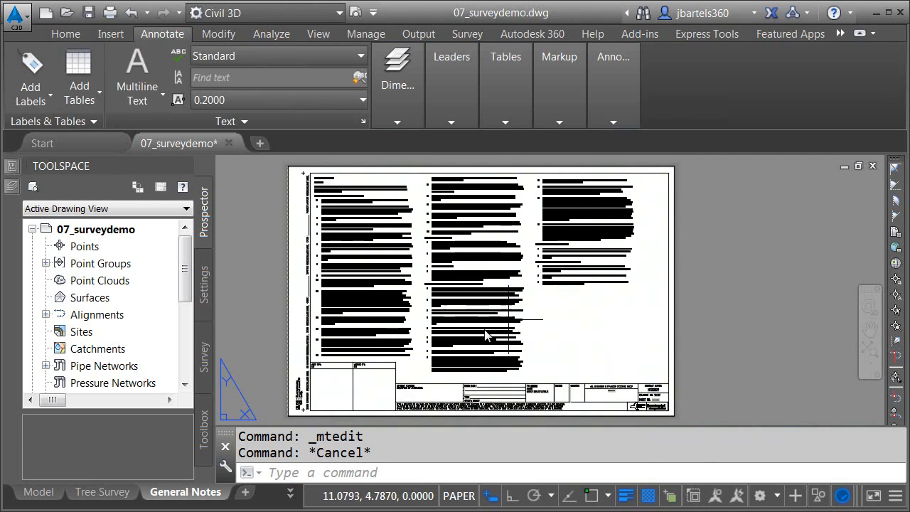
Switch to the Survey layout and examine the plat and its surveyor's certification text.
left_click(291, 497)
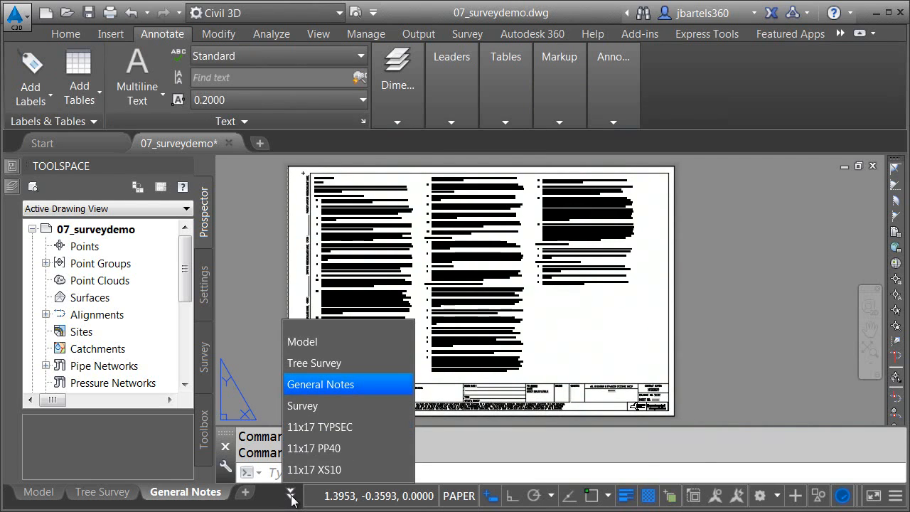
left_click(302, 406)
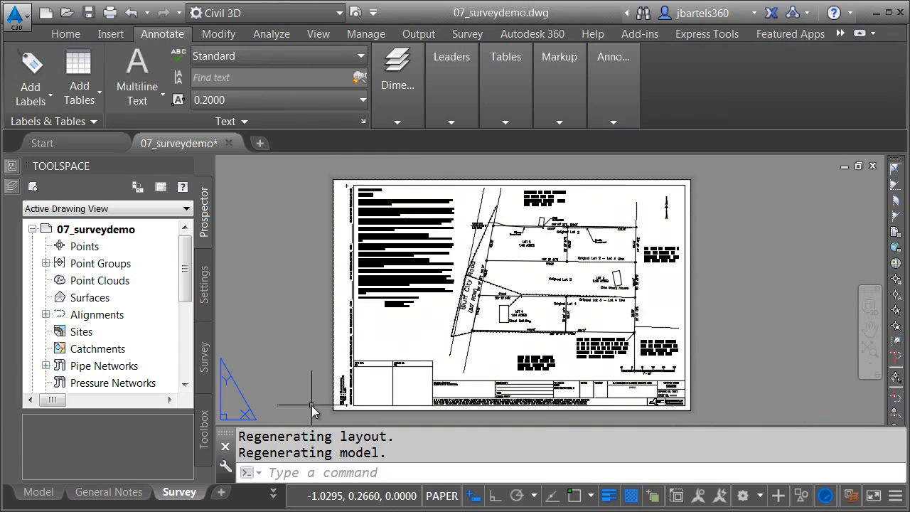
scroll(568, 285, "up", 4)
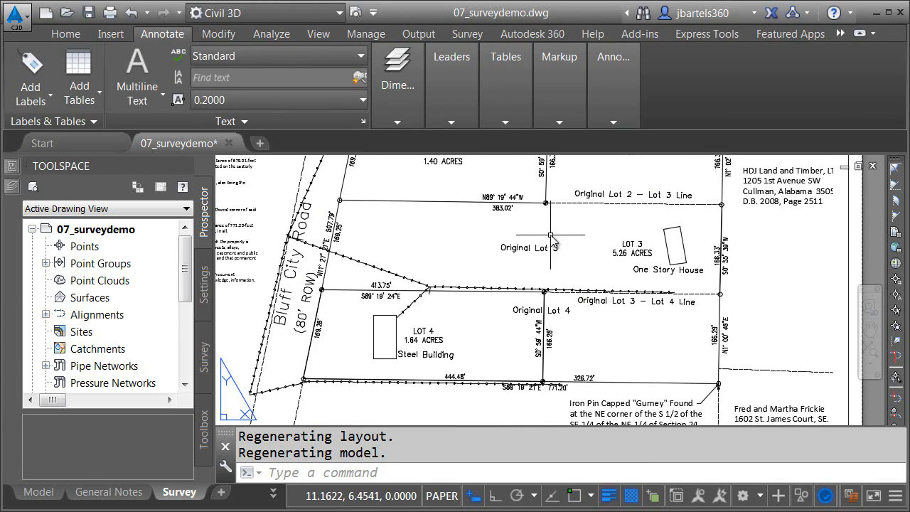
middle_click_drag(551, 240, 763, 352)
middle_click_drag(524, 264, 552, 290)
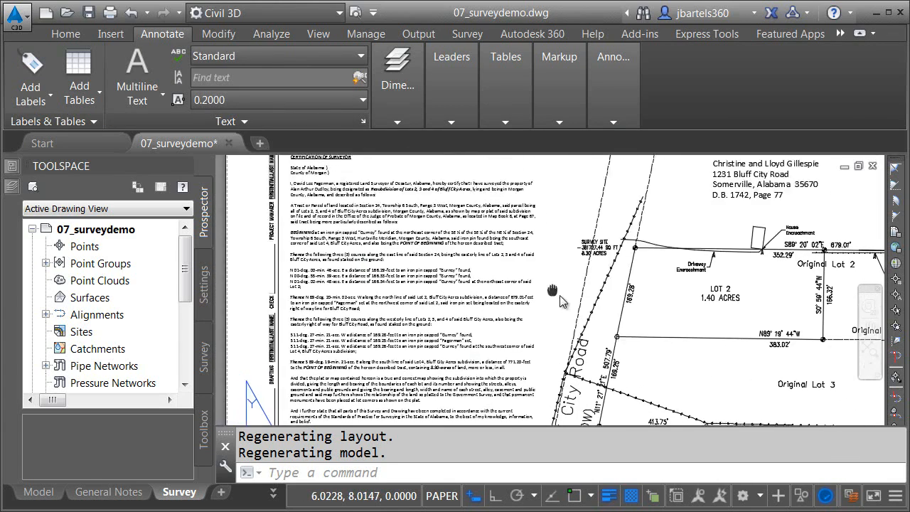
scroll(356, 185, "up", 5)
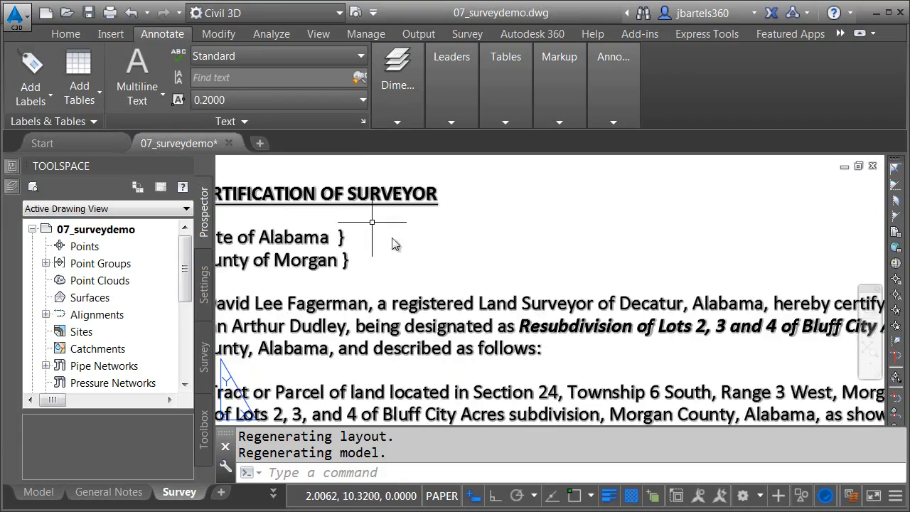
middle_click_drag(423, 247, 440, 220)
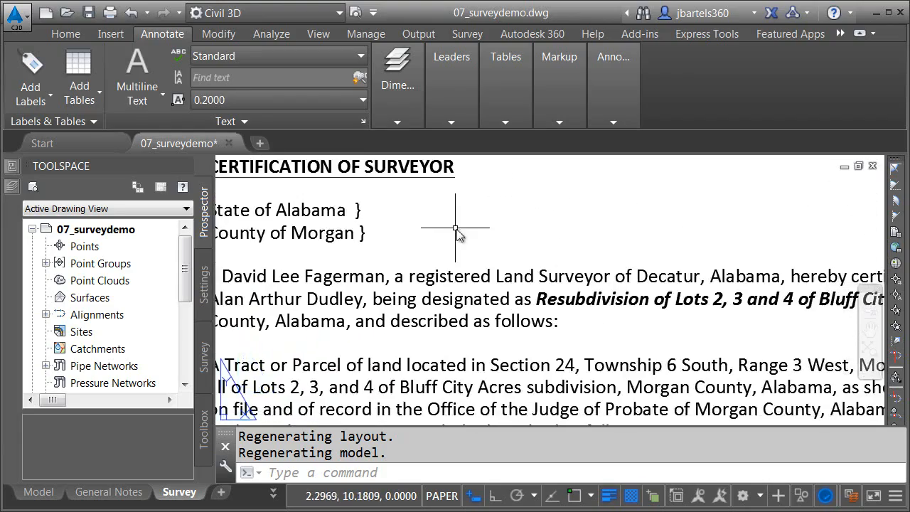
Copy the entire text of the surveyor's certification on the Survey sheet.
scroll(456, 228, "down", 5)
double_click(451, 256)
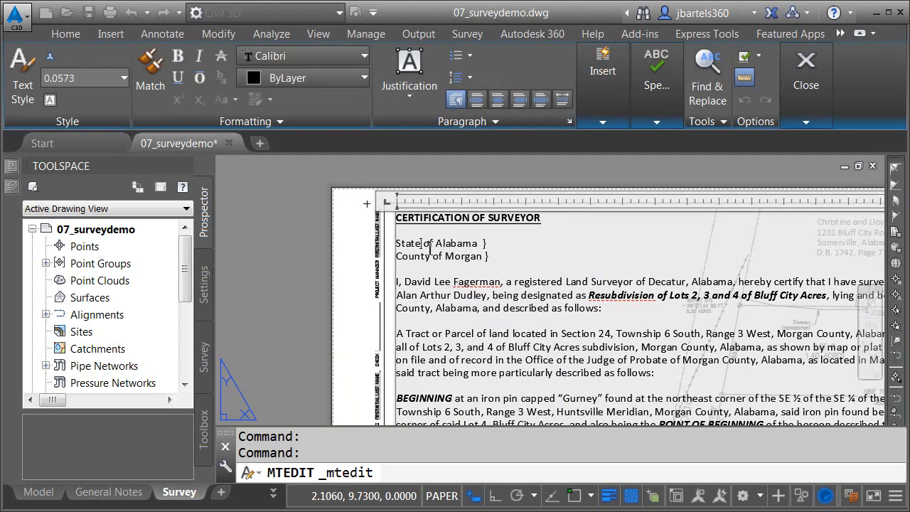
key("ctrl+a")
right_click(429, 245)
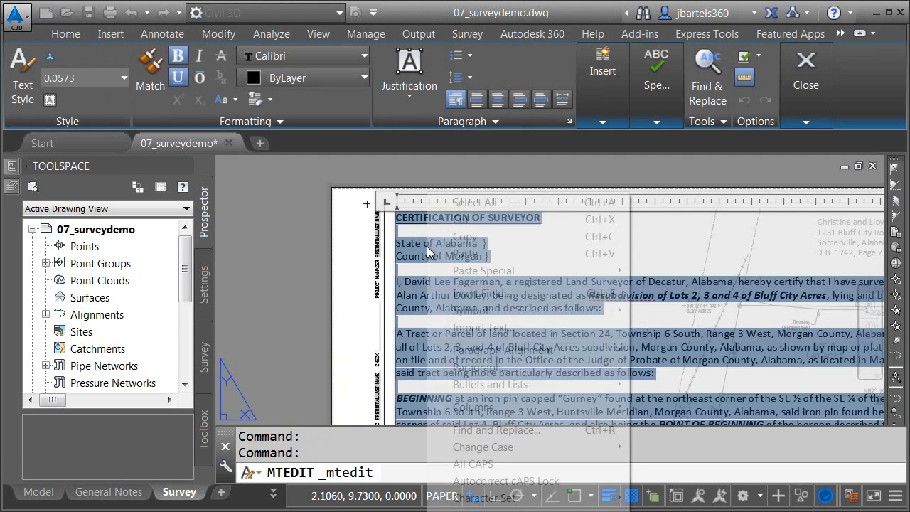
left_click(459, 236)
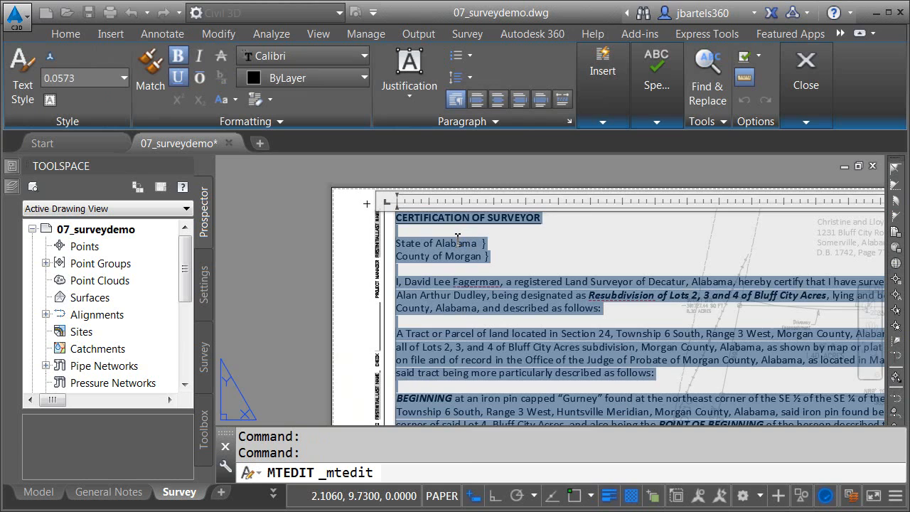
Switch to Microsoft Word, create a blank document and paste the copied certification text into it.
key("alt+Tab")
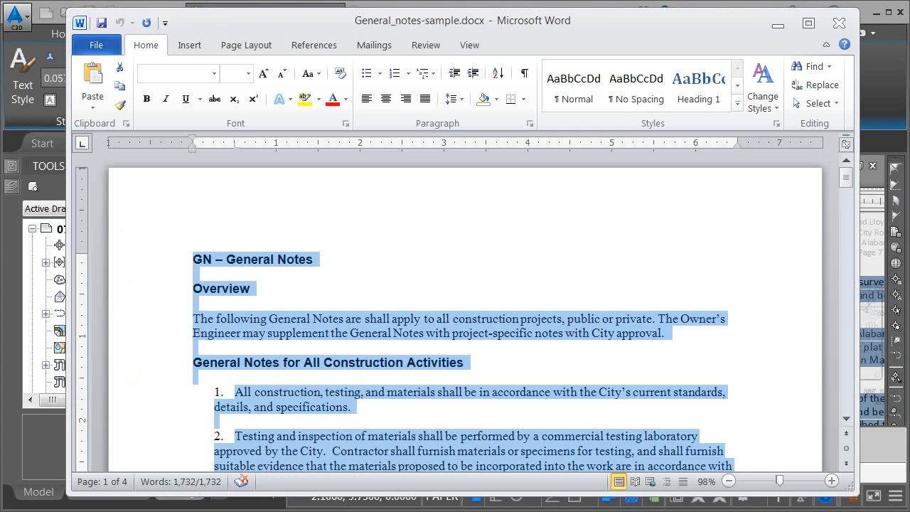
left_click(99, 46)
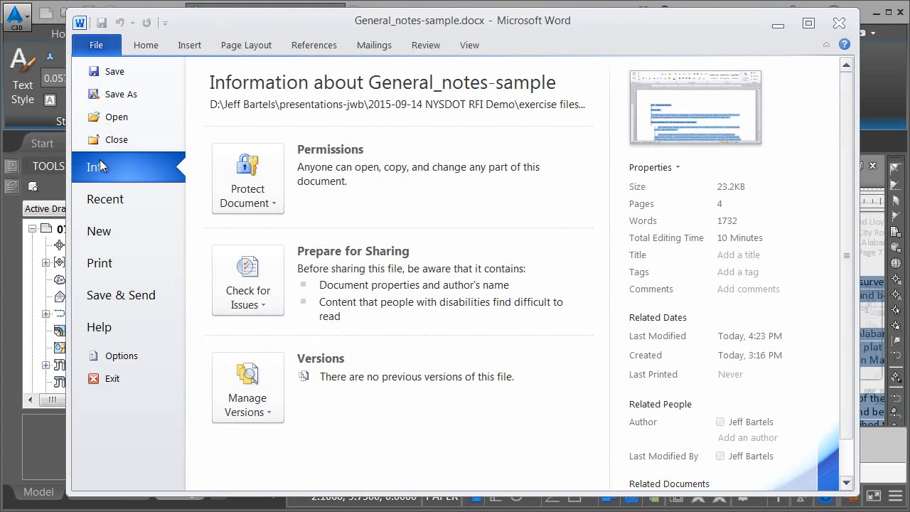
left_click(102, 232)
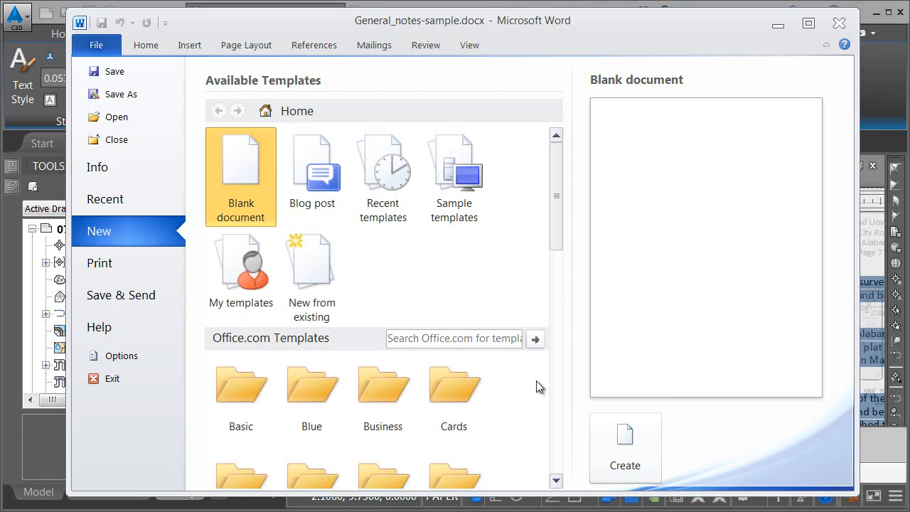
left_click(603, 427)
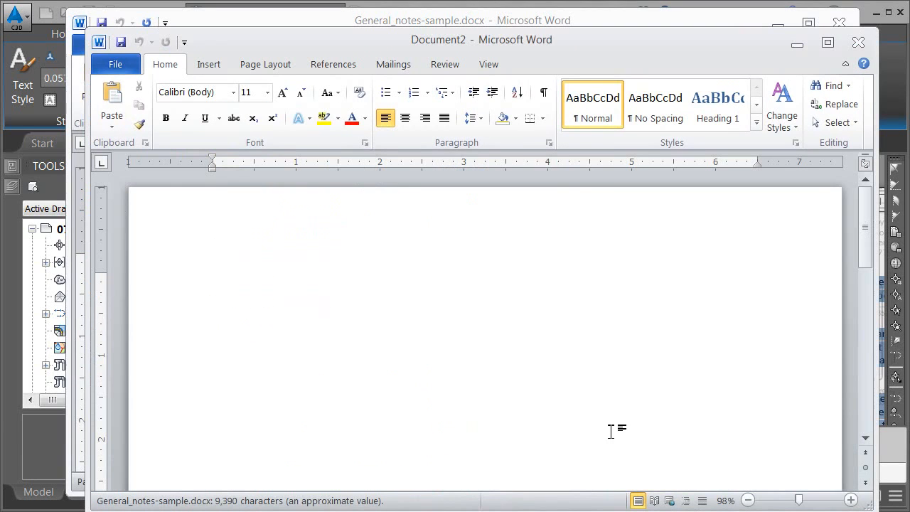
right_click(218, 282)
left_click(250, 348)
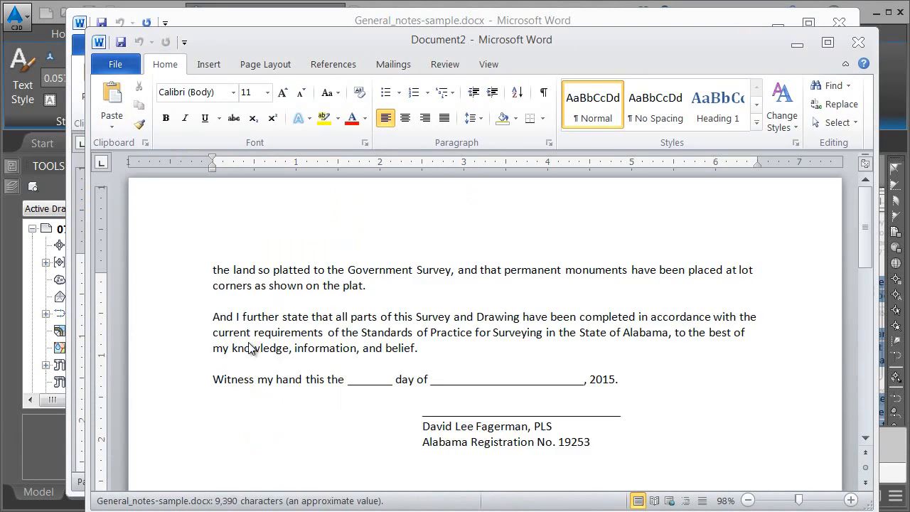
Review the pasted text, close the new Word document without saving, and return to Civil 3D to exit the certification text editor.
left_click_drag(863, 329, 869, 298)
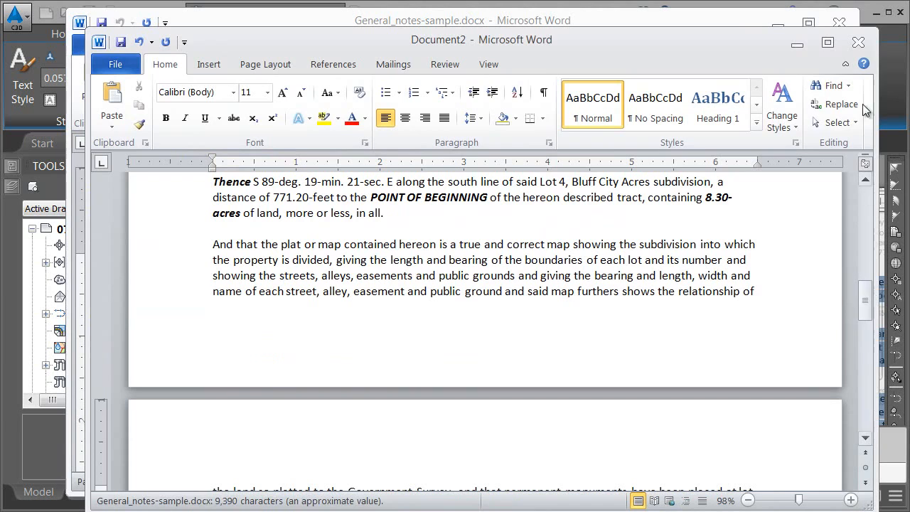
left_click(858, 42)
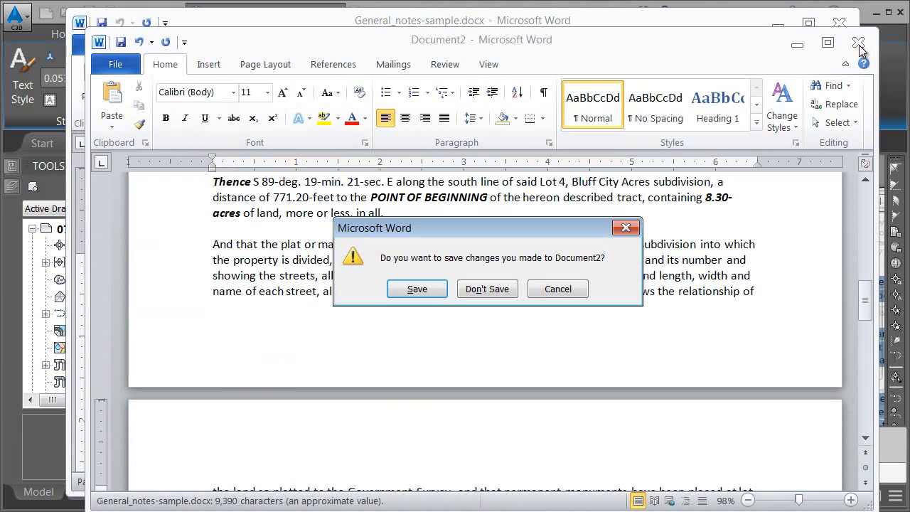
left_click(487, 288)
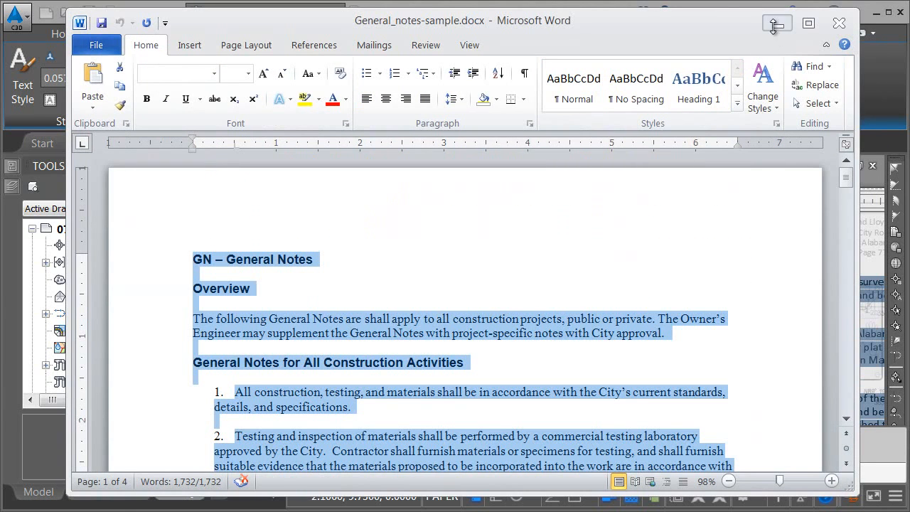
left_click(776, 24)
left_click(361, 313)
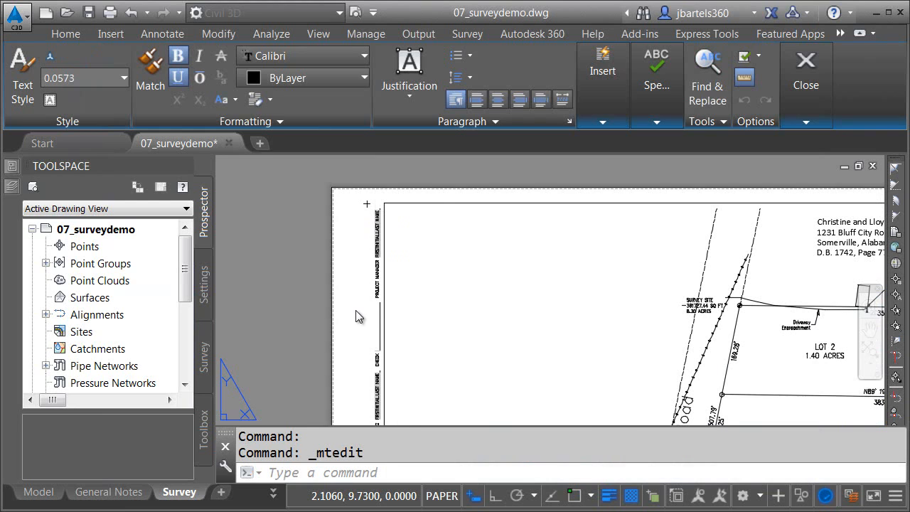
Switch to the Tree Survey layout and review the tree and shrub plantings table of planting-list.xls in Excel.
left_click(275, 492)
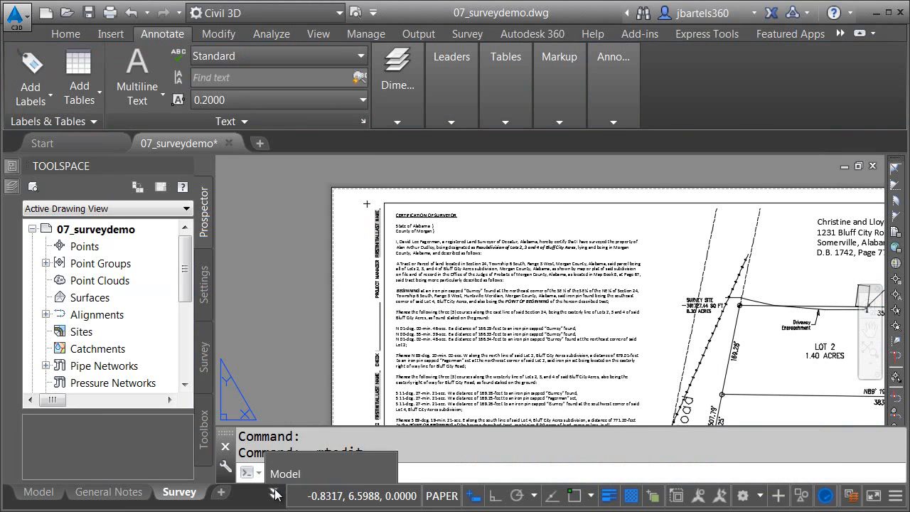
left_click(306, 364)
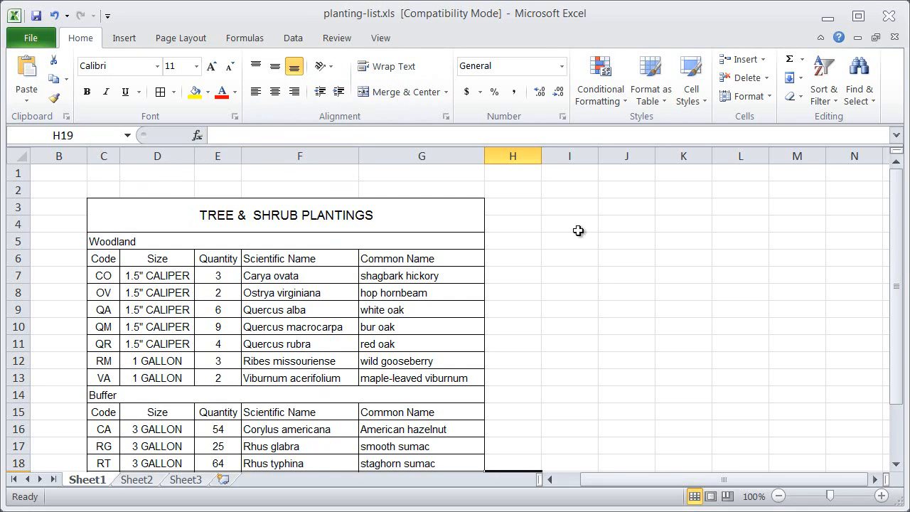
left_click_drag(894, 213, 895, 278)
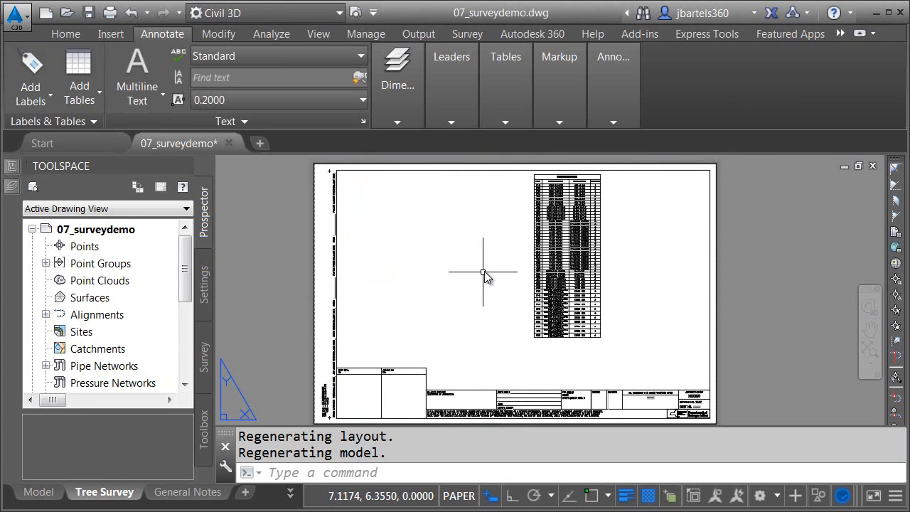
Create a new Excel data link named "Planting list" that points to the file planting-list.xls.
left_click(501, 121)
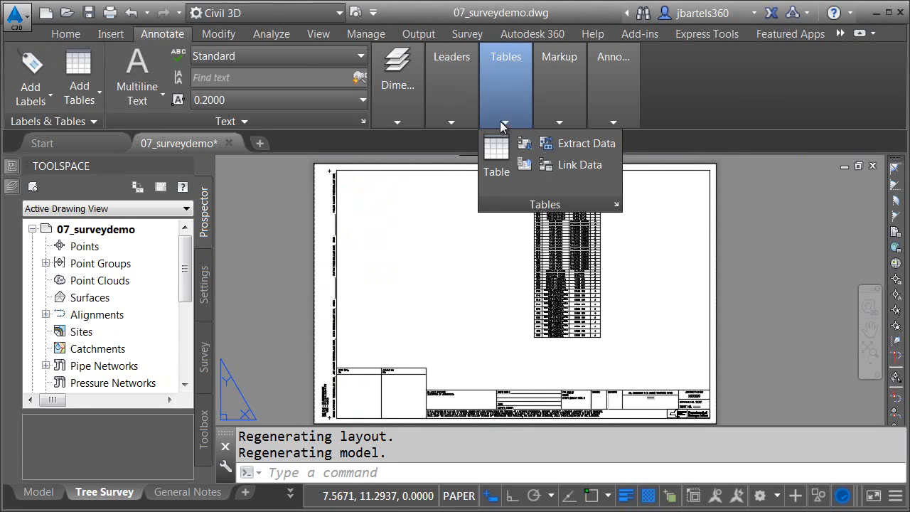
left_click(562, 165)
left_click(435, 133)
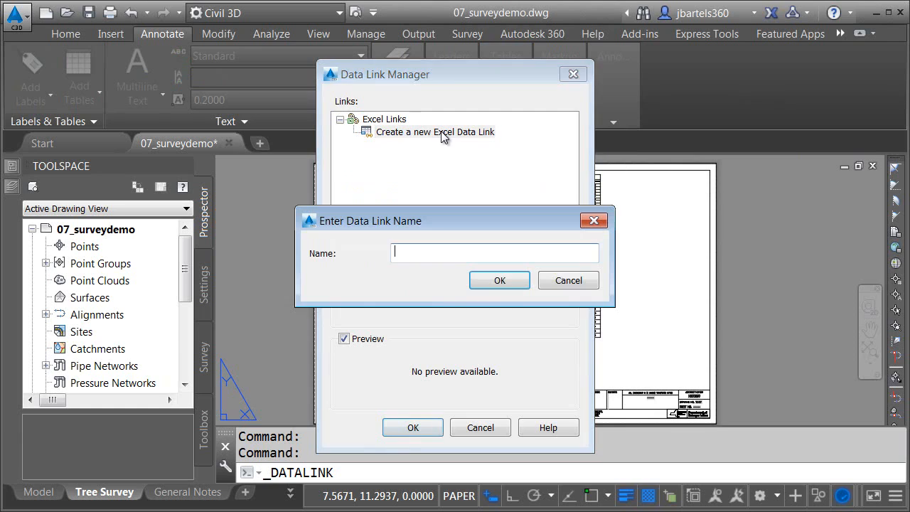
type("Planting list")
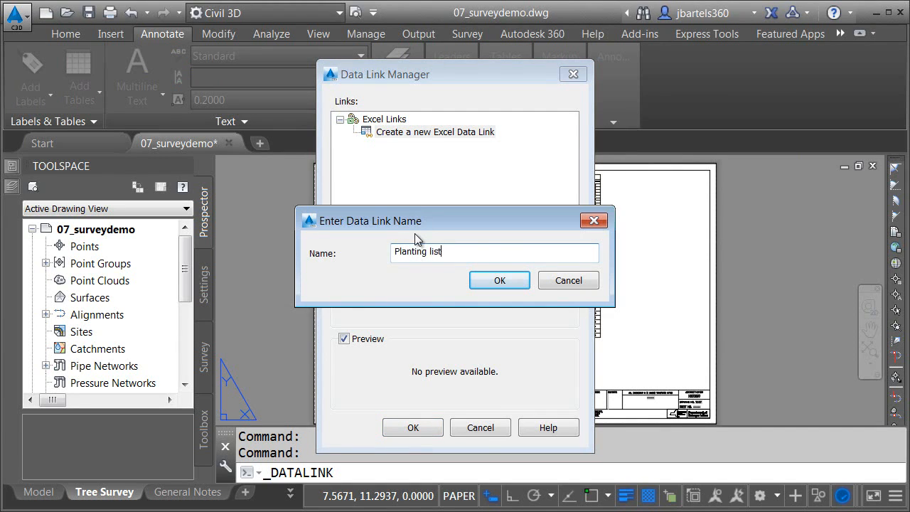
left_click(502, 281)
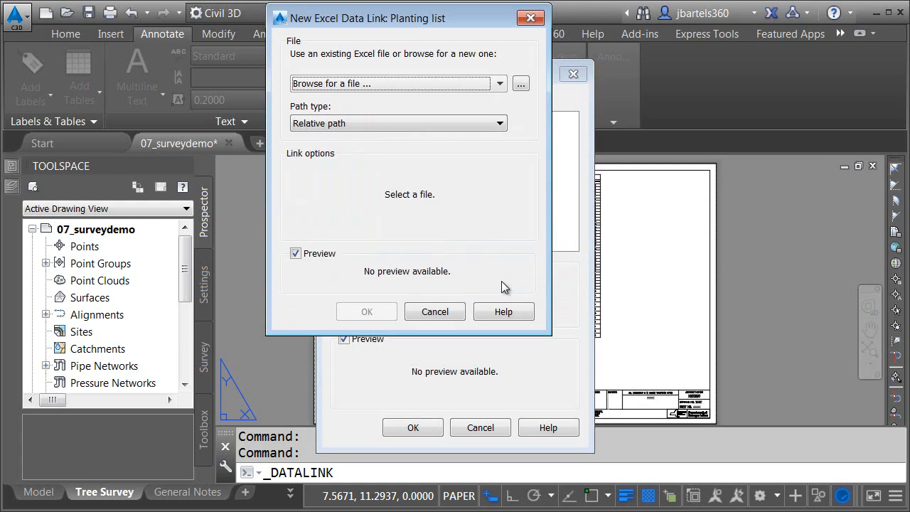
left_click(521, 84)
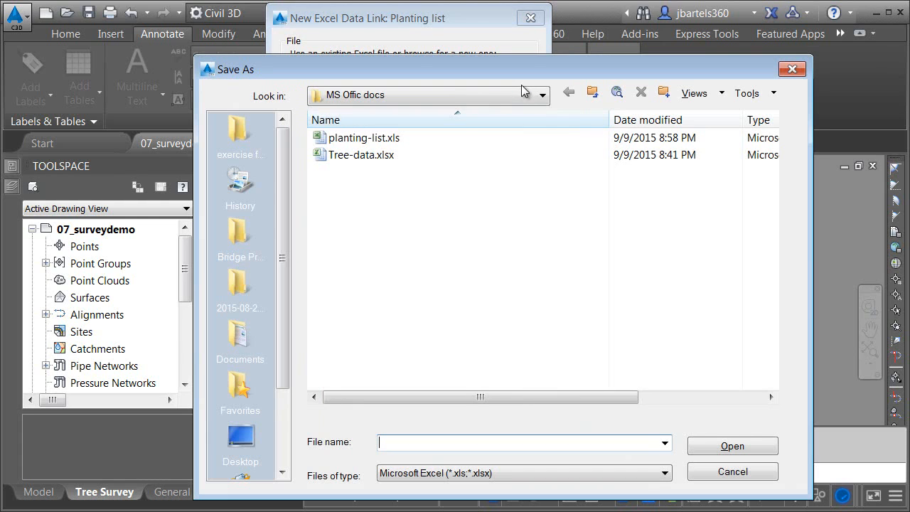
left_click(366, 138)
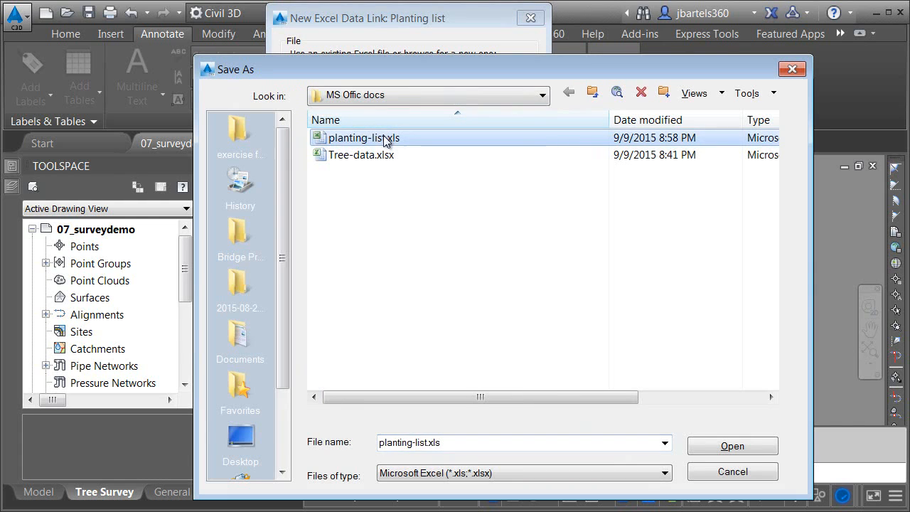
left_click(703, 447)
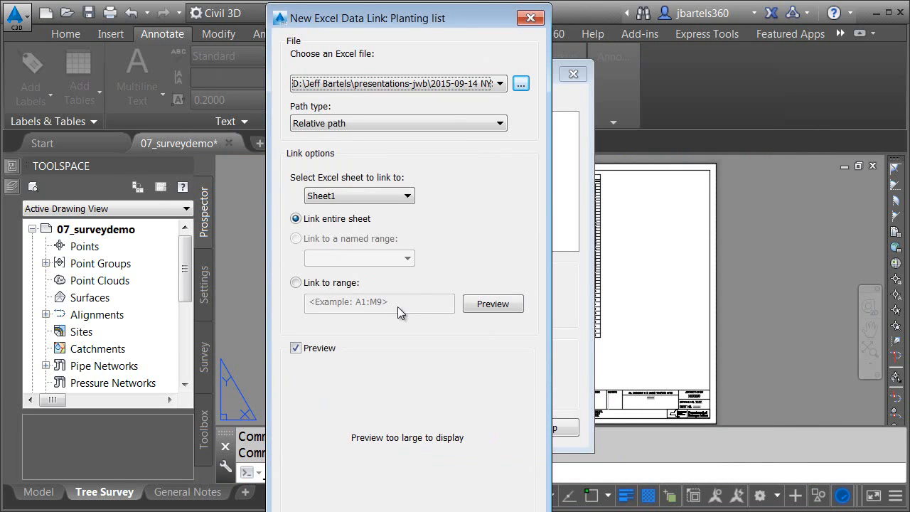
Limit the Planting list link to range C3:G20 of Sheet1, accept it and close the Data Link Manager.
left_click(308, 283)
left_click(317, 301)
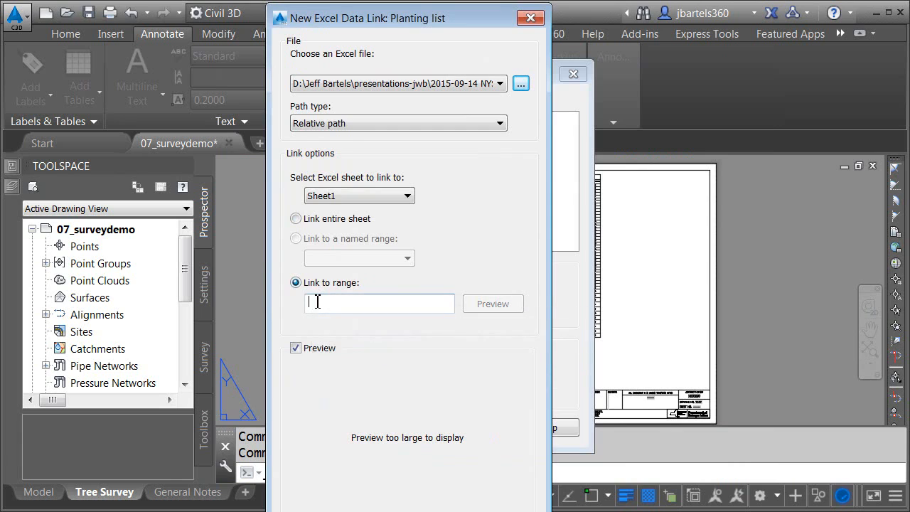
type("C3:G20")
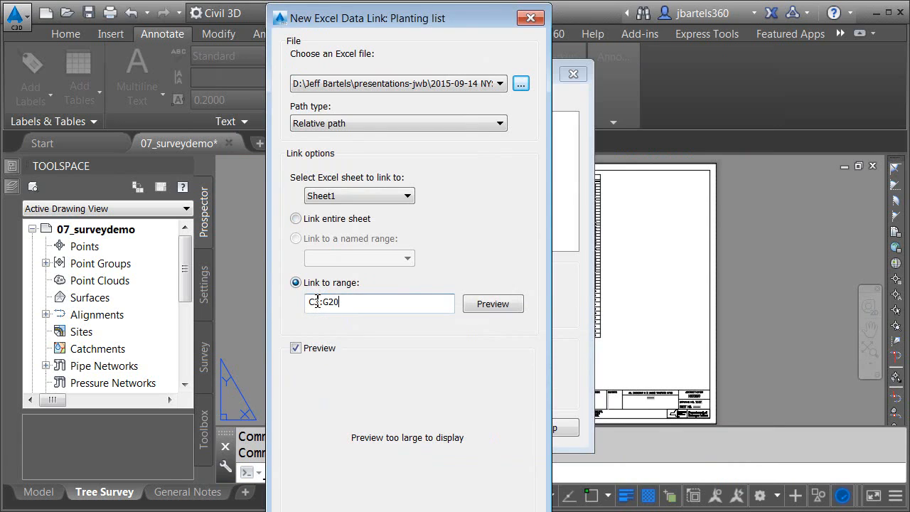
key("Return")
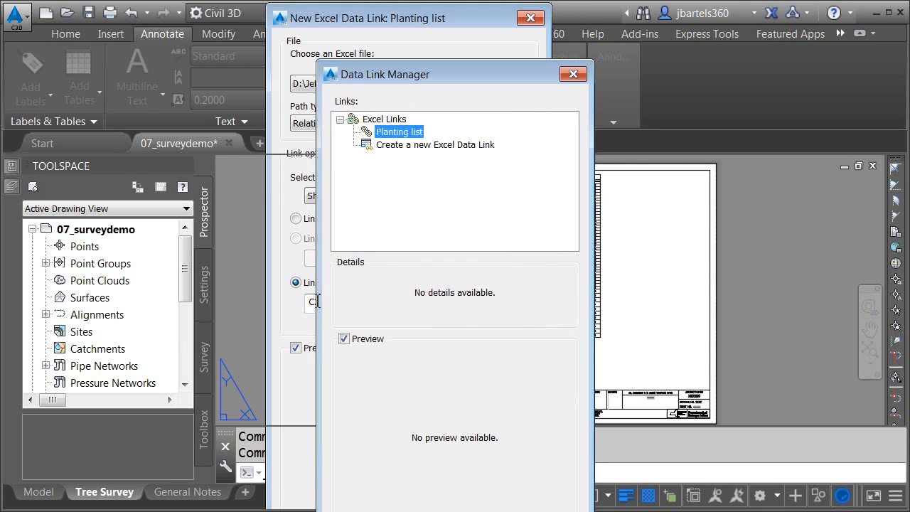
left_click_drag(406, 79, 389, 0)
left_click(393, 467)
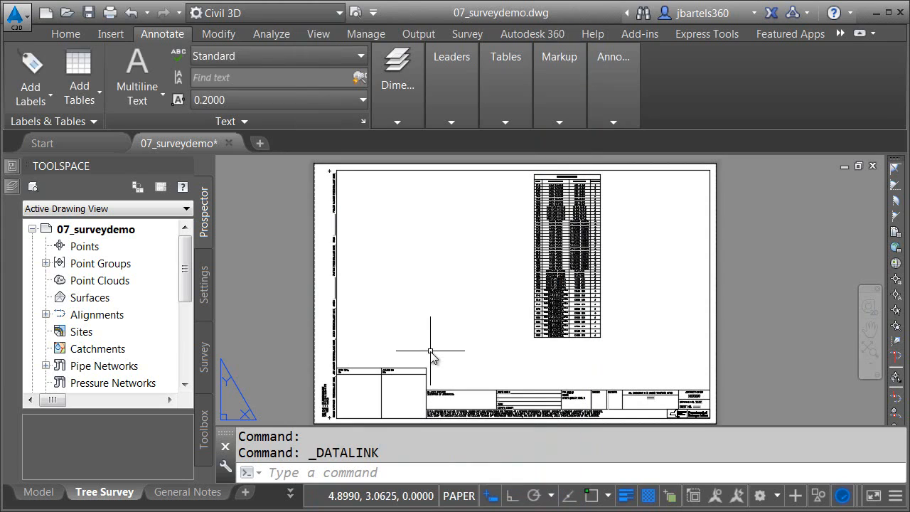
Insert a table from the Planting list data link in the upper-left corner of the Tree Survey sheet.
left_click(506, 121)
left_click(482, 175)
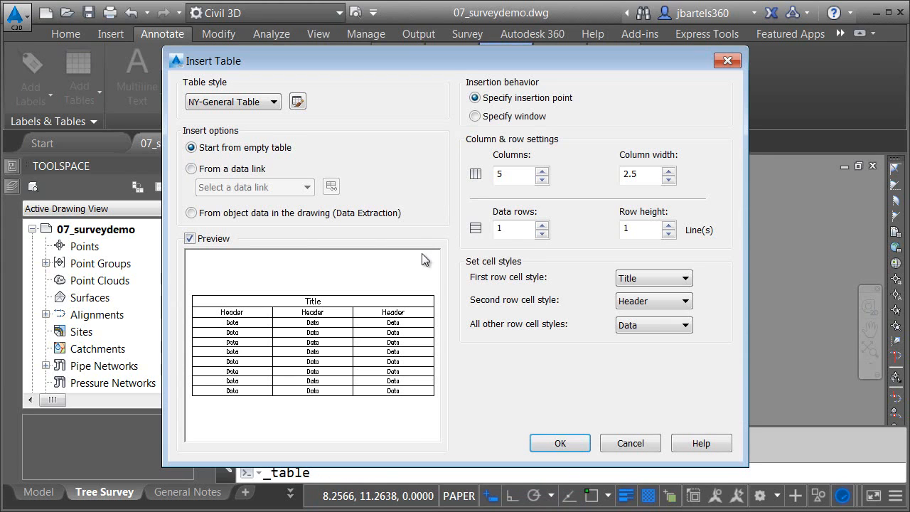
left_click(191, 169)
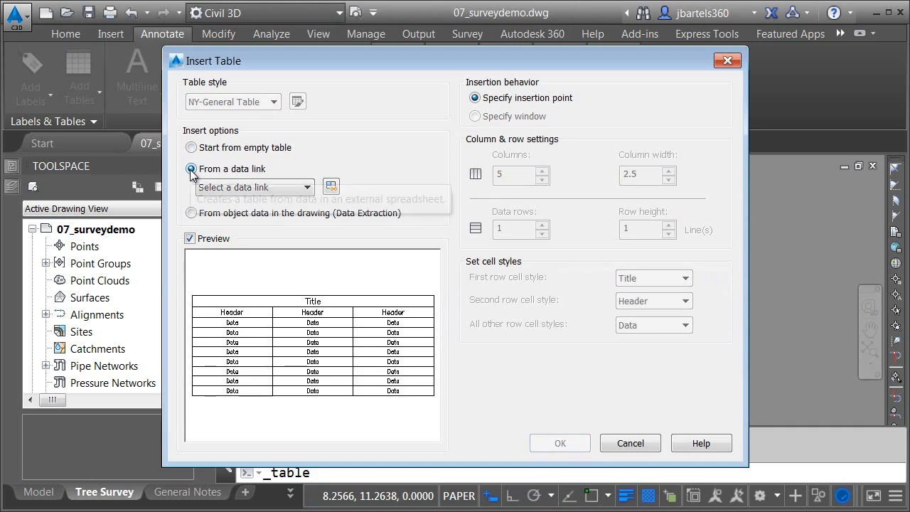
left_click(247, 187)
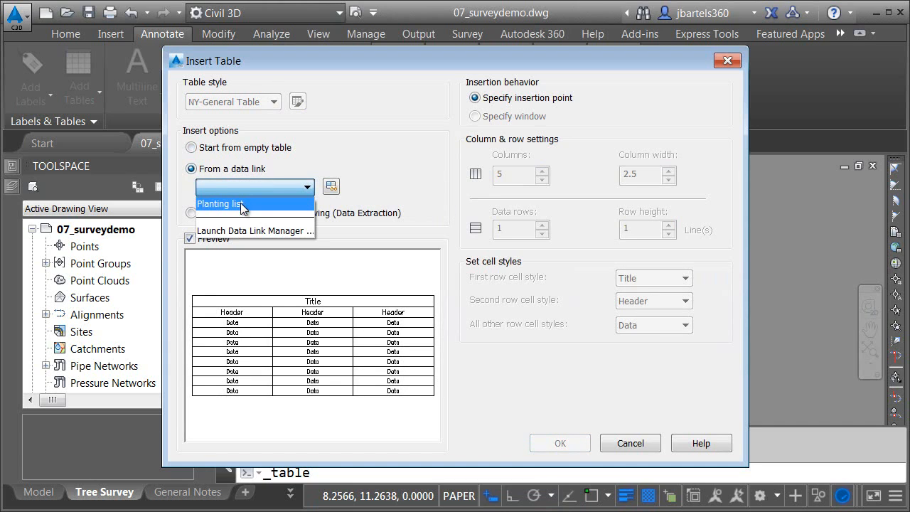
left_click(228, 204)
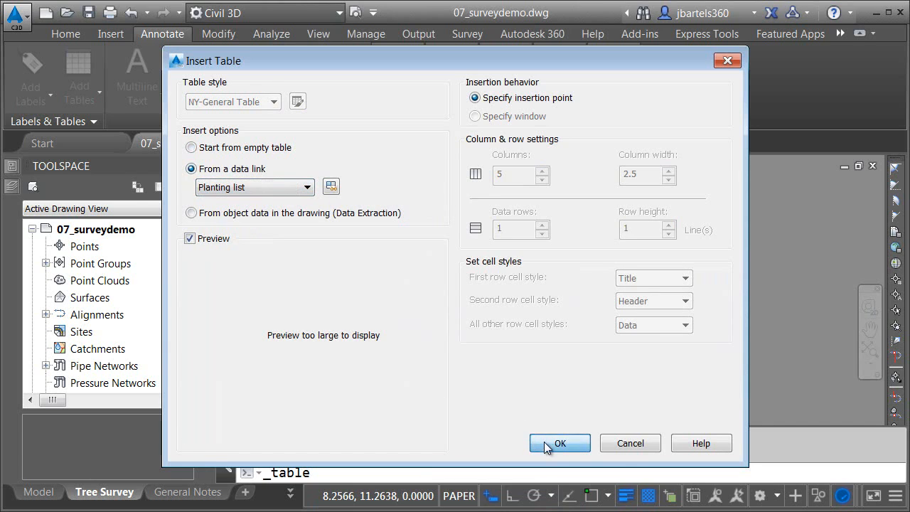
left_click(548, 443)
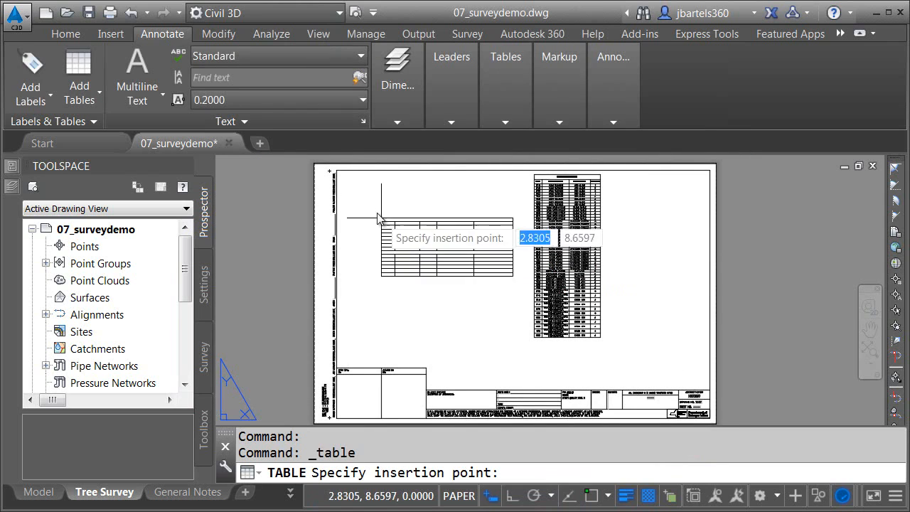
left_click(344, 176)
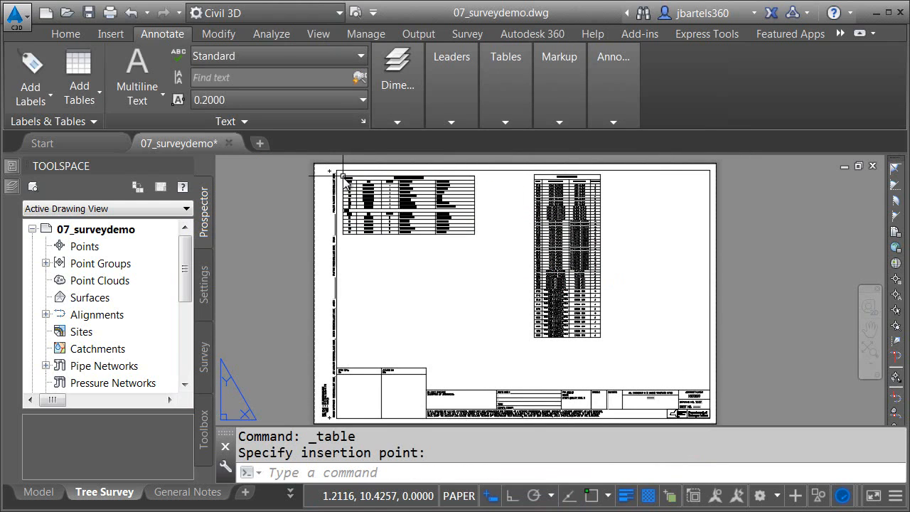
Narrow the whole Tree & Shrub Plantings table by stretching its right edge inward.
scroll(348, 185, "up", 5)
scroll(397, 218, "up", 4)
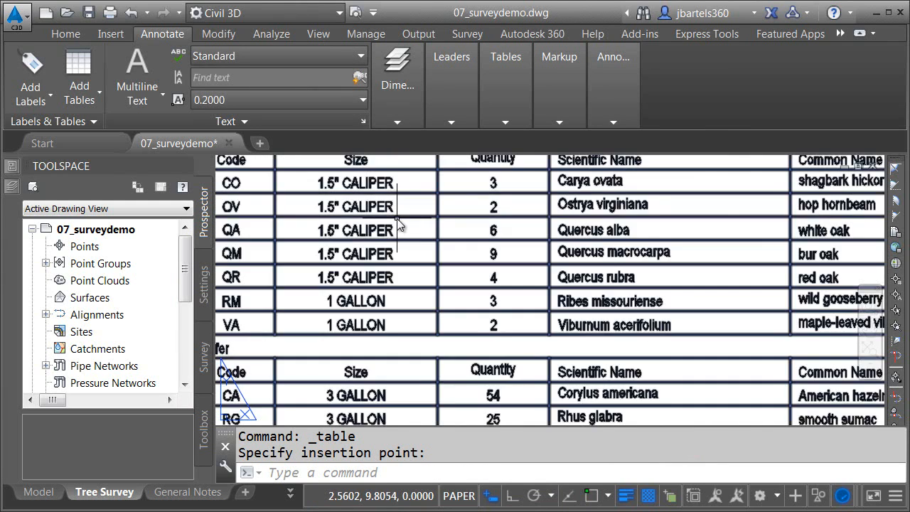
middle_click_drag(375, 316, 322, 281)
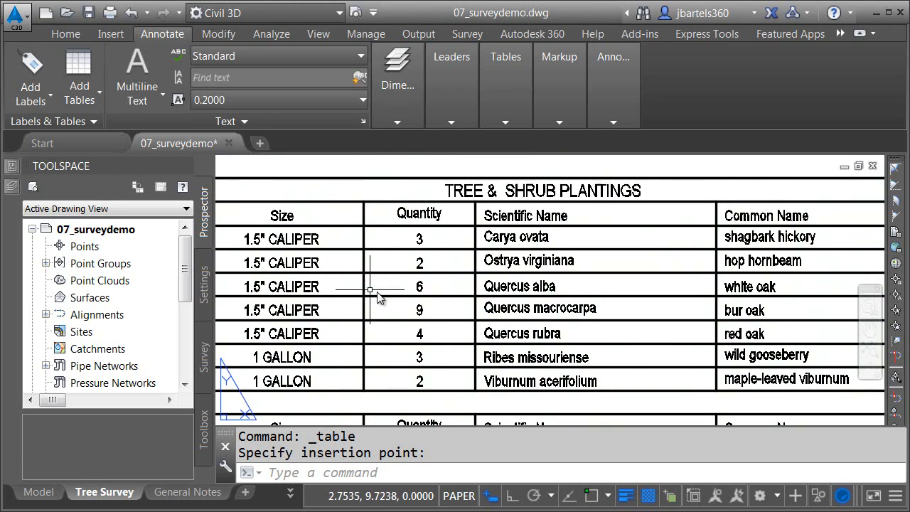
middle_click_drag(601, 294, 386, 301)
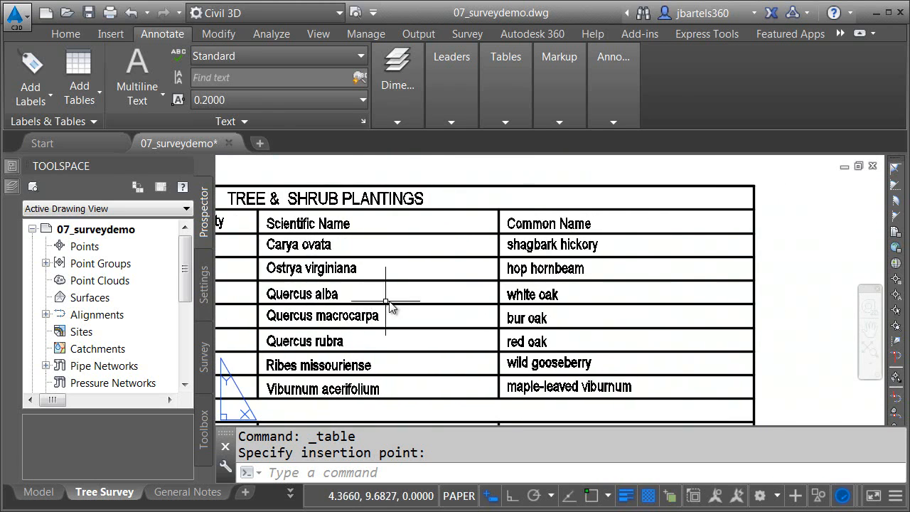
left_click(560, 190)
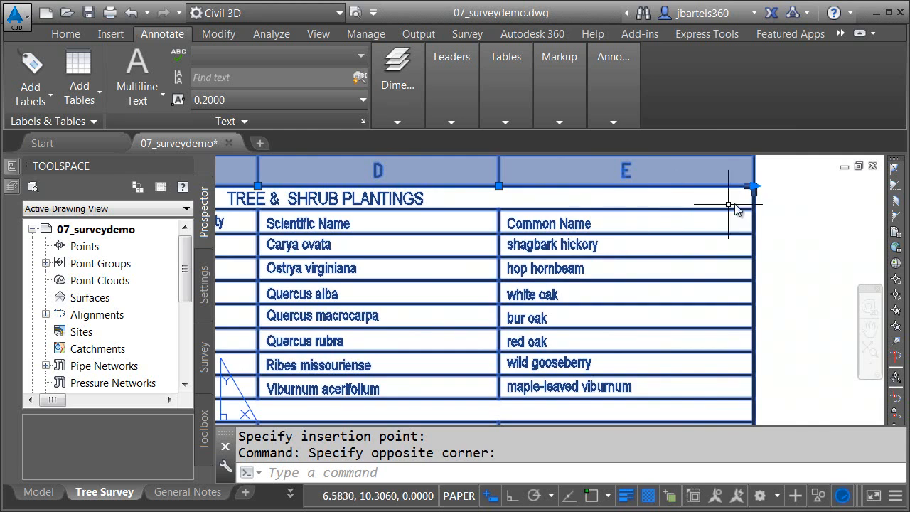
left_click(753, 186)
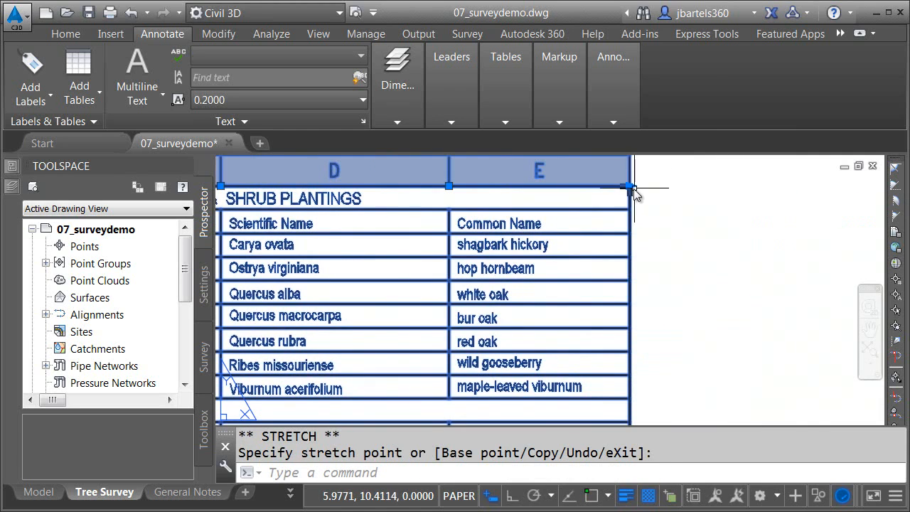
left_click(683, 187)
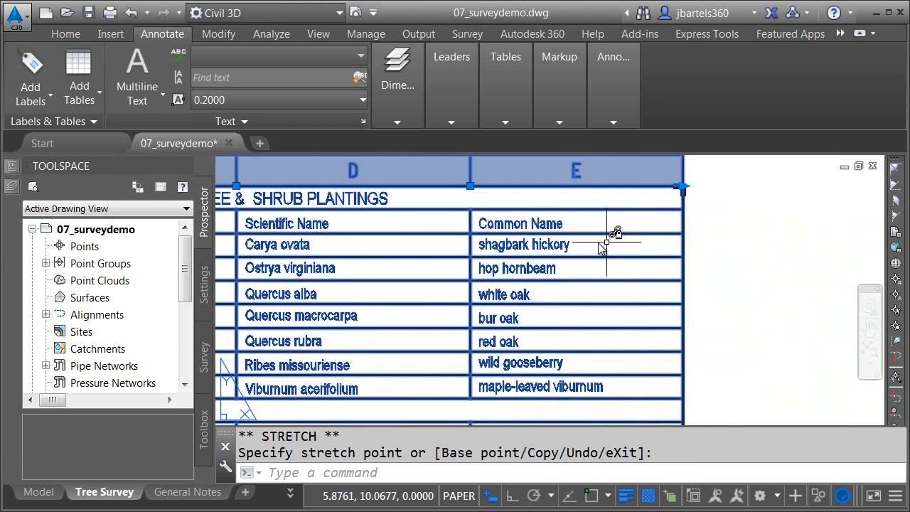
Narrow the Scientific Name and Common Name columns of the plantings table individually, then clear the selection.
left_click(428, 223)
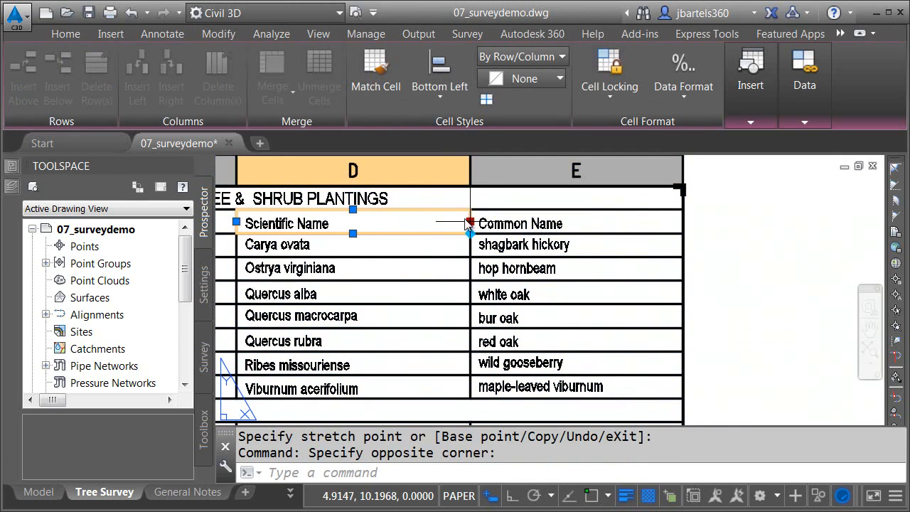
left_click(469, 223)
left_click(419, 222)
left_click(544, 225)
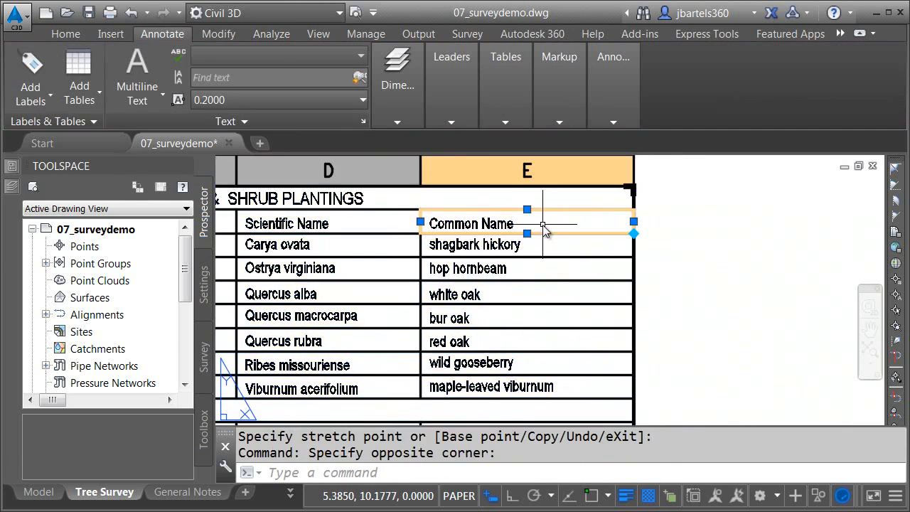
left_click(633, 222)
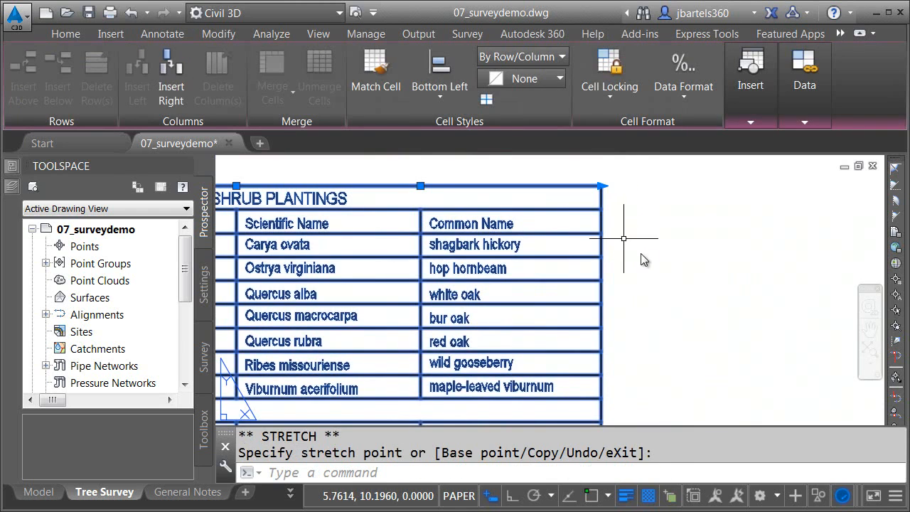
scroll(655, 258, "down", 4)
key("Escape")
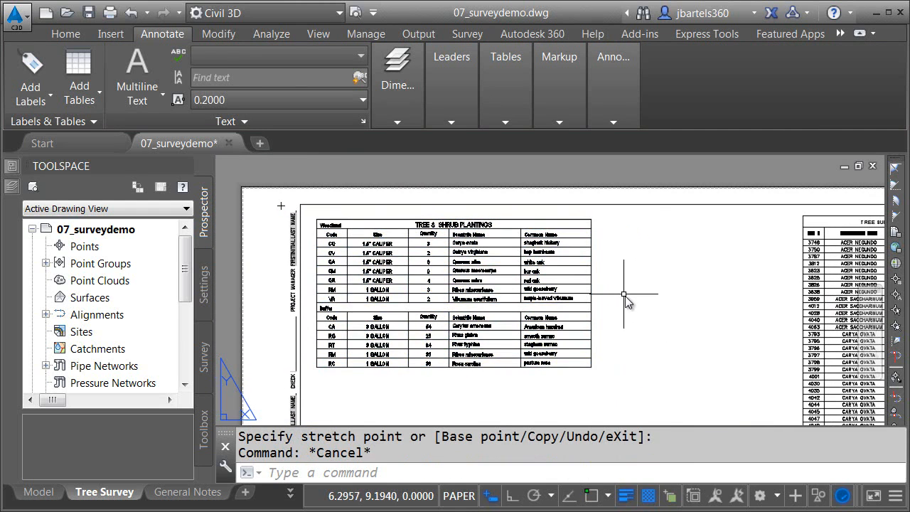
Select the long Tree Survey Data table and review its Table Breaks settings in the properties.
middle_click_drag(735, 305, 373, 301)
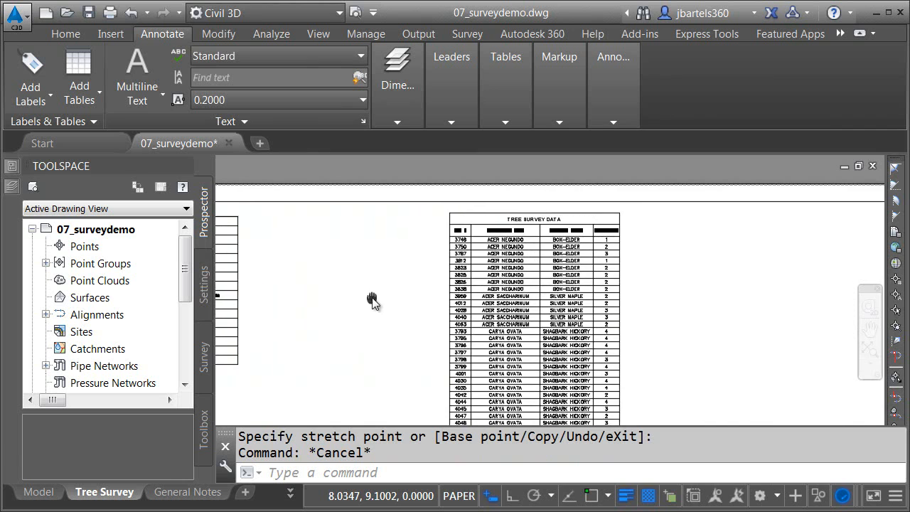
scroll(626, 229, "up", 2)
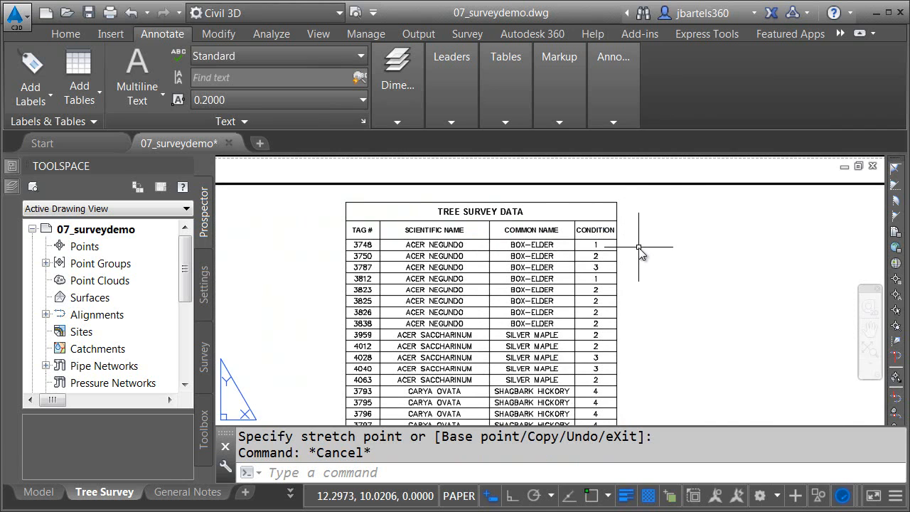
scroll(640, 248, "down", 2)
middle_click_drag(674, 352, 655, 214)
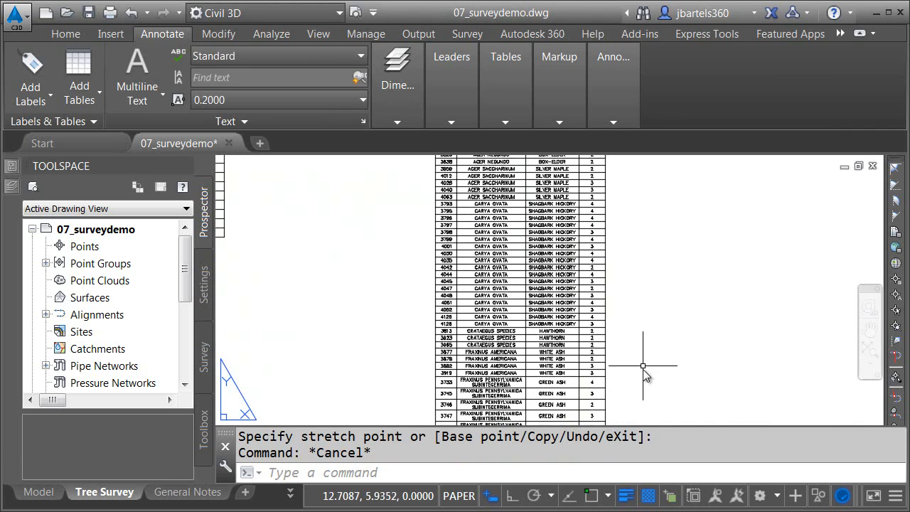
middle_click_drag(643, 363, 640, 283)
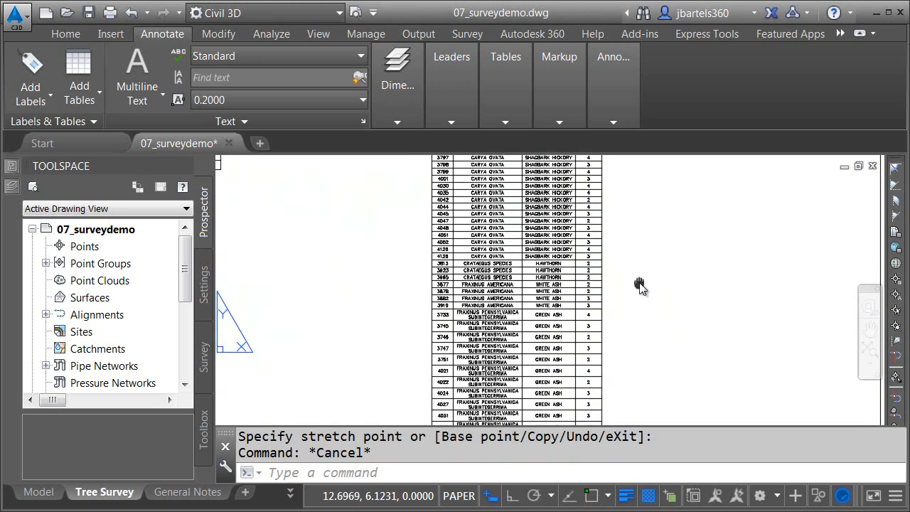
left_click(602, 293)
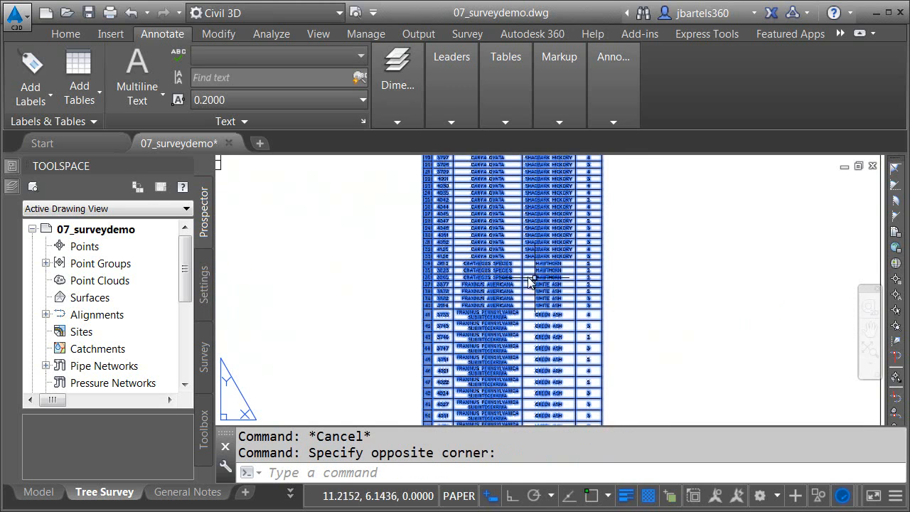
mouse_move(14, 164)
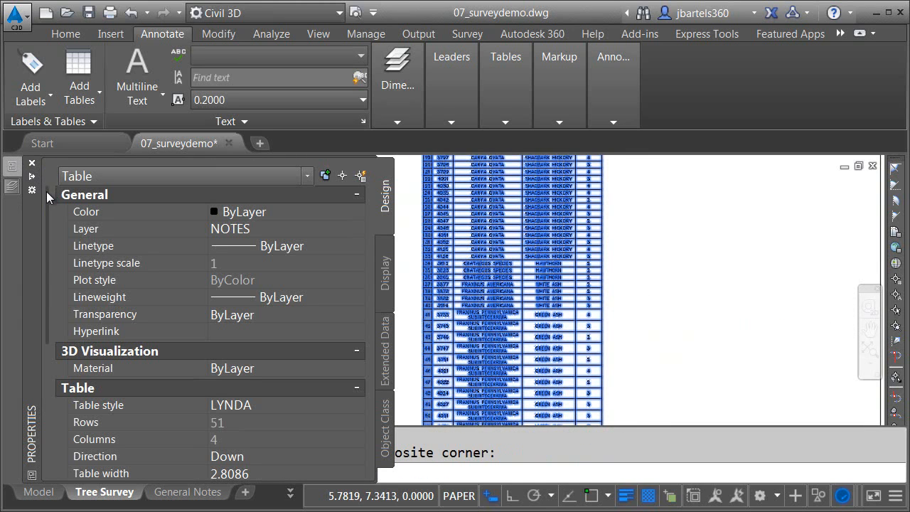
left_click_drag(46, 191, 61, 383)
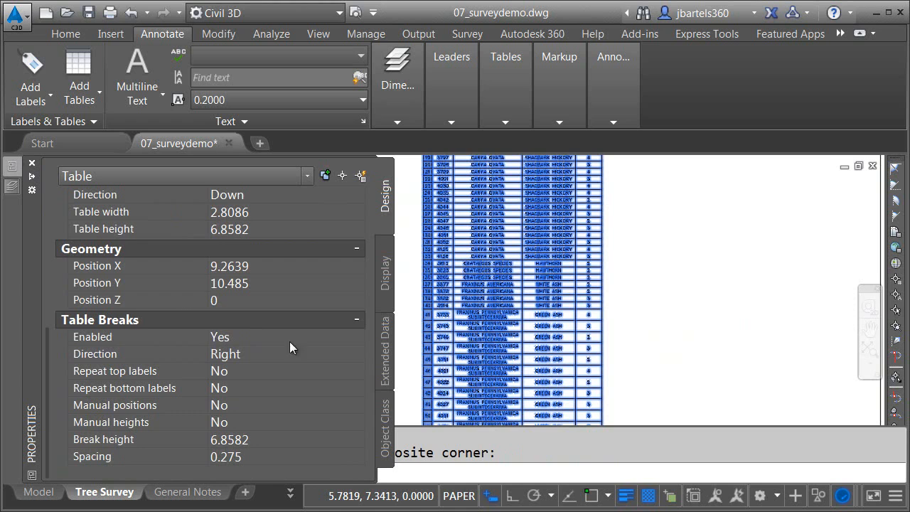
Shorten the Tree Survey Data table's break height to about 3.95 so it splits into two side-by-side parts, then clear the selection.
mouse_move(613, 361)
middle_mouse_down()
mouse_move(640, 321)
mouse_move(626, 309)
middle_mouse_up()
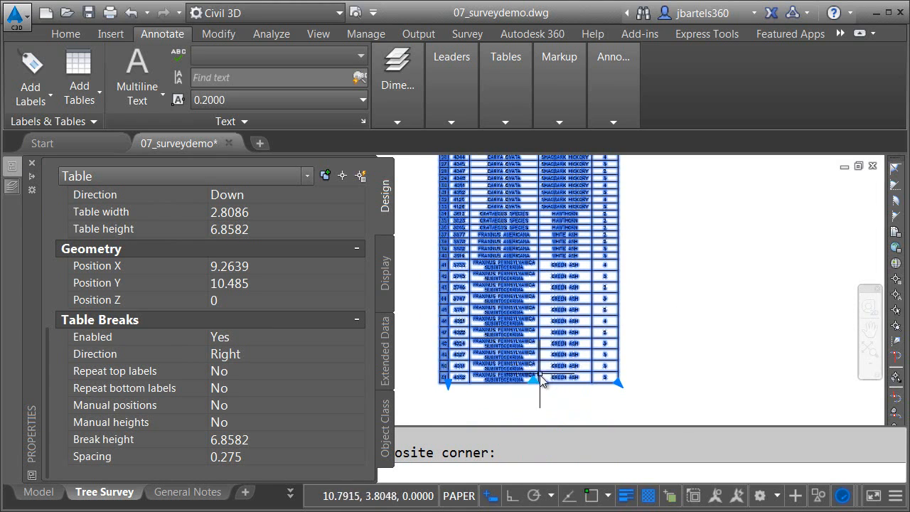
left_click(533, 382)
scroll(535, 374, "down", 4)
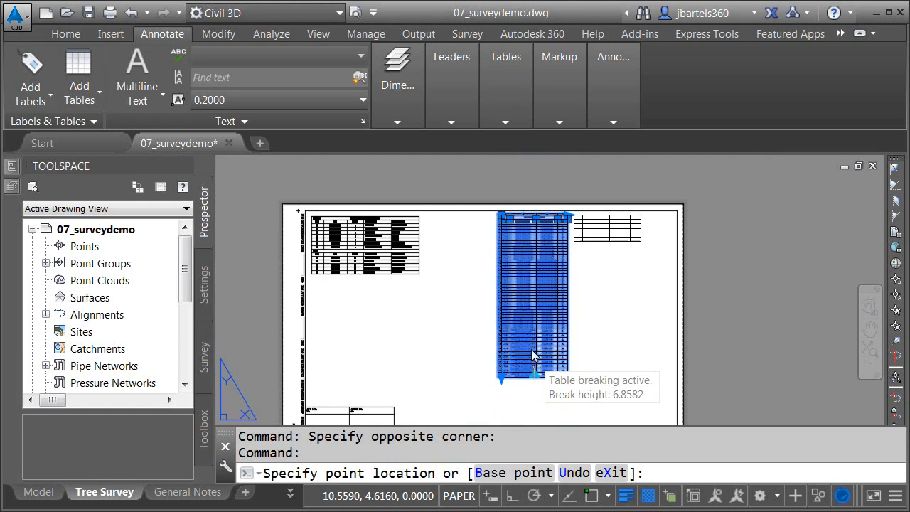
left_click(534, 313)
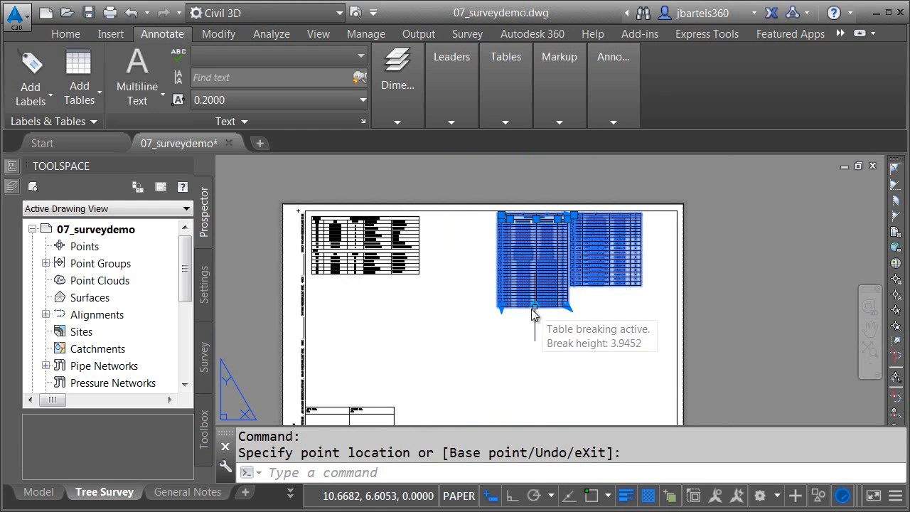
key("Escape")
Set Repeat top labels to Yes in the Tree Survey Data table's break properties, then deselect the table.
scroll(596, 273, "up", 6)
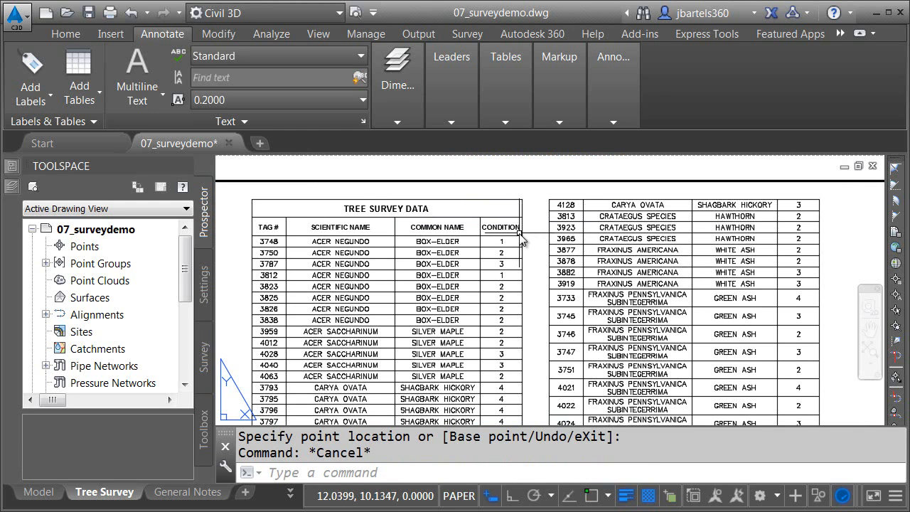
left_click(521, 238)
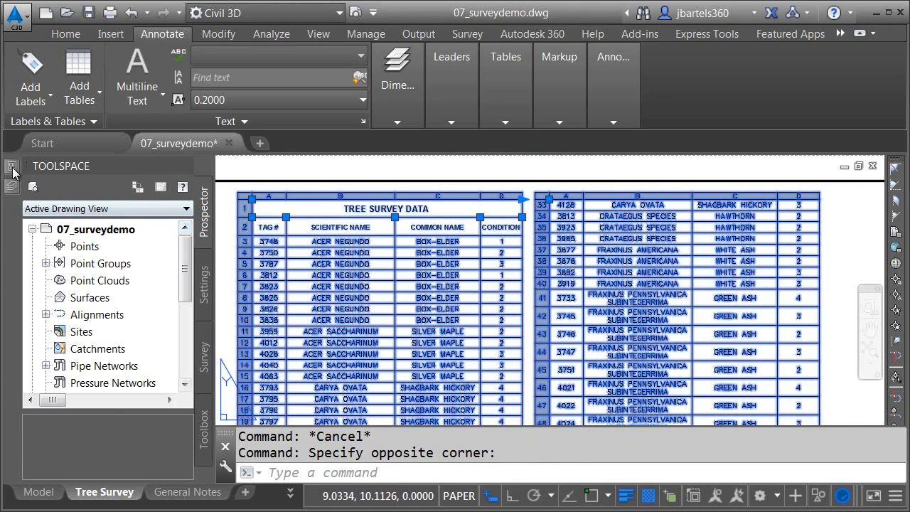
left_click(12, 170)
left_click_drag(46, 193, 47, 373)
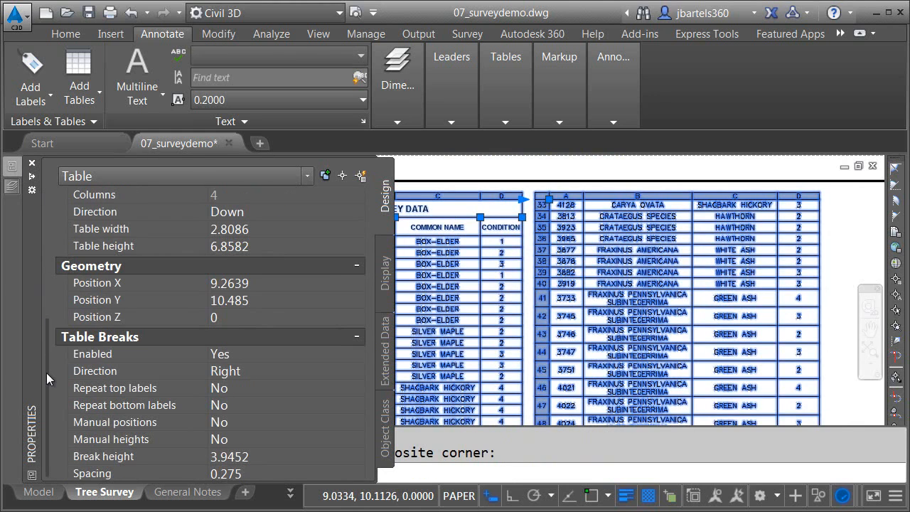
left_click(228, 388)
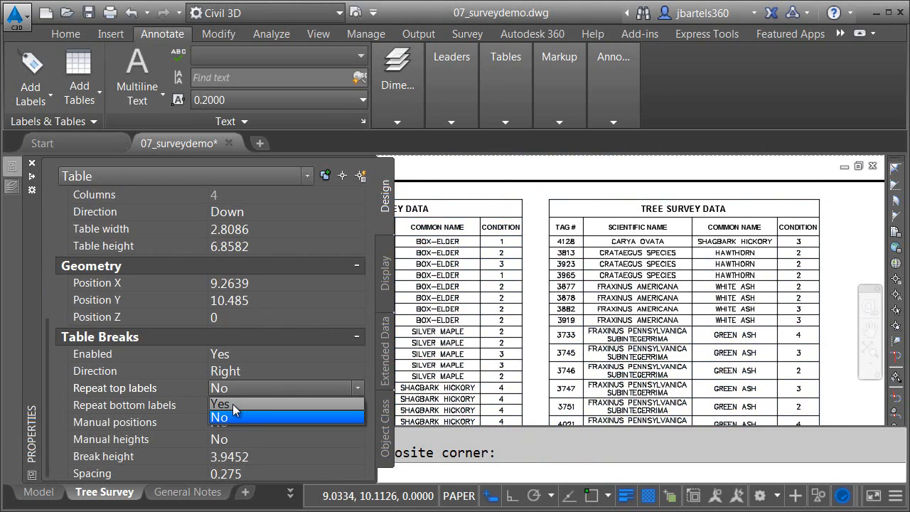
left_click(233, 404)
key("Escape")
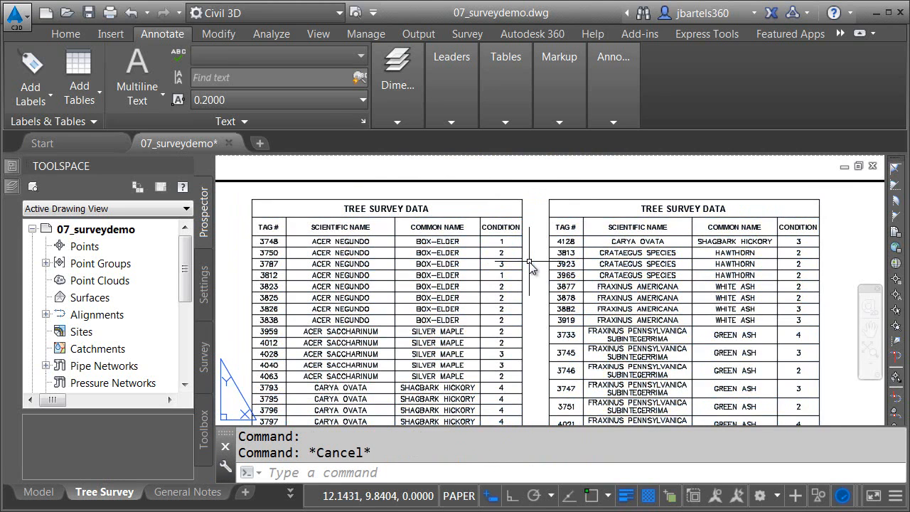
Export the Tree Survey Data table as the comma-delimited file tree_list.csv in the MS Offic docs folder.
scroll(530, 265, "down", 4)
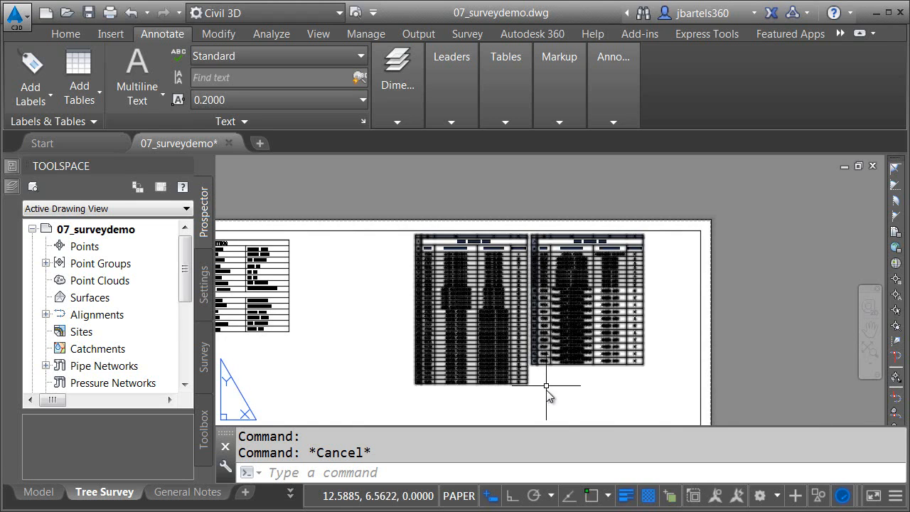
left_click(526, 369)
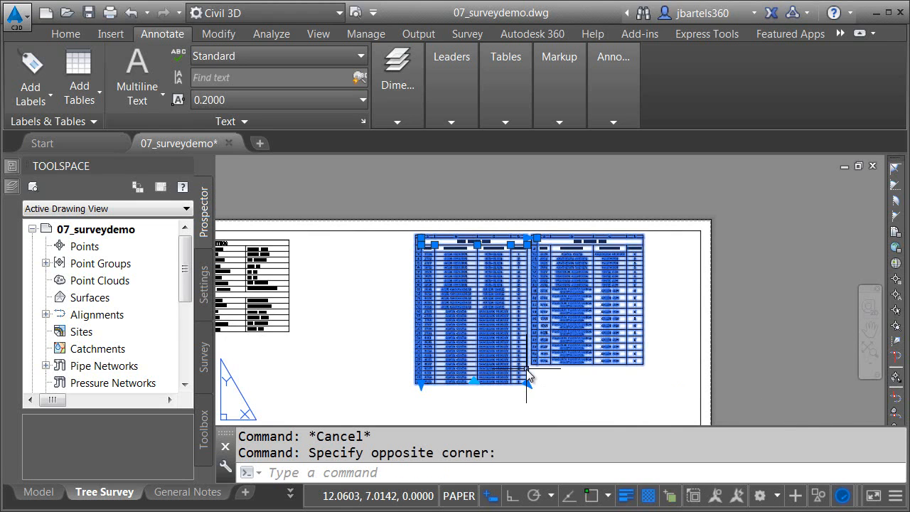
right_click(362, 191)
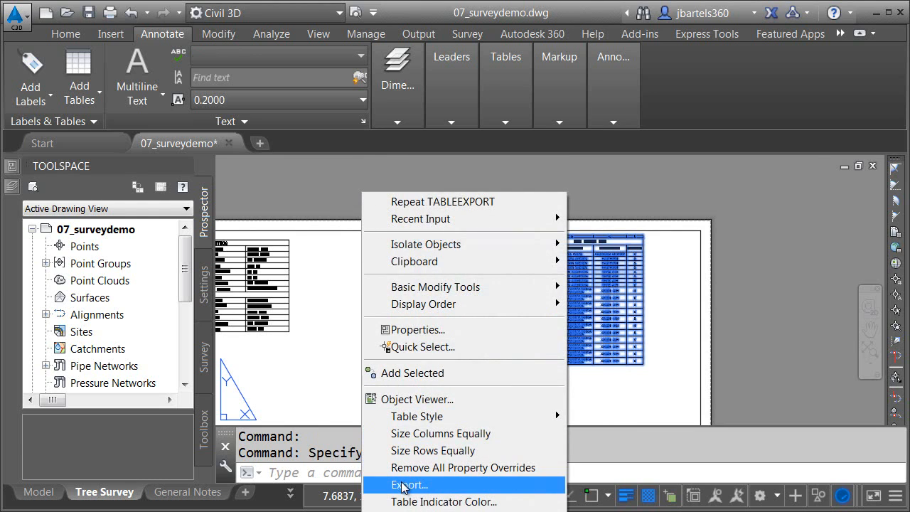
left_click(371, 484)
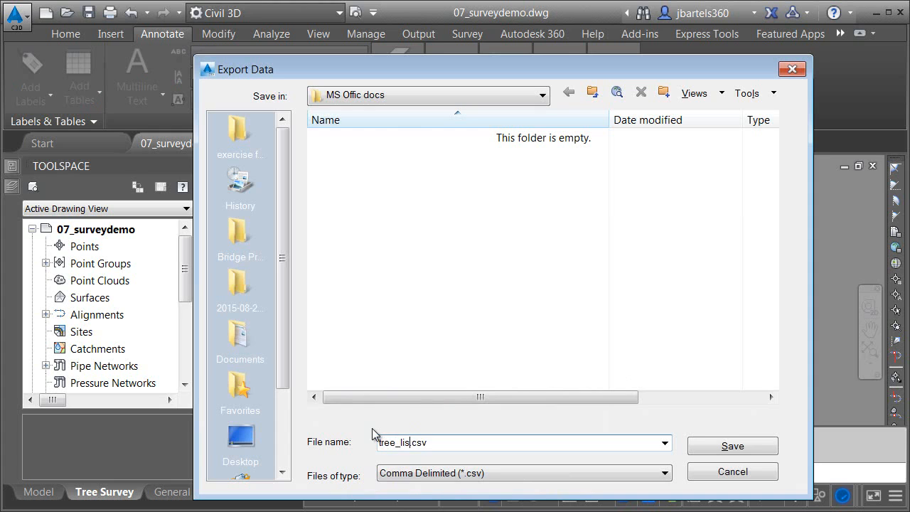
left_click(697, 449)
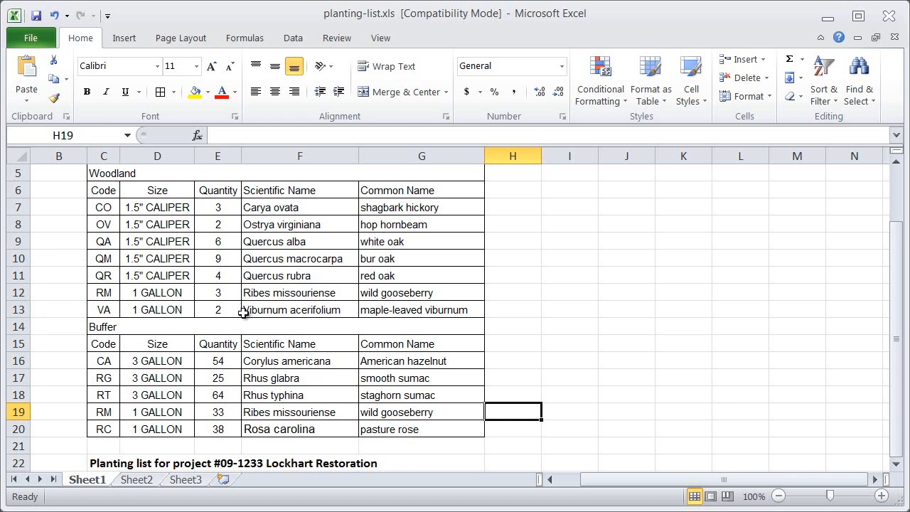
Switch to Excel and open the exported tree_list.csv from the MS Offic docs folder.
left_click(31, 38)
left_click(52, 108)
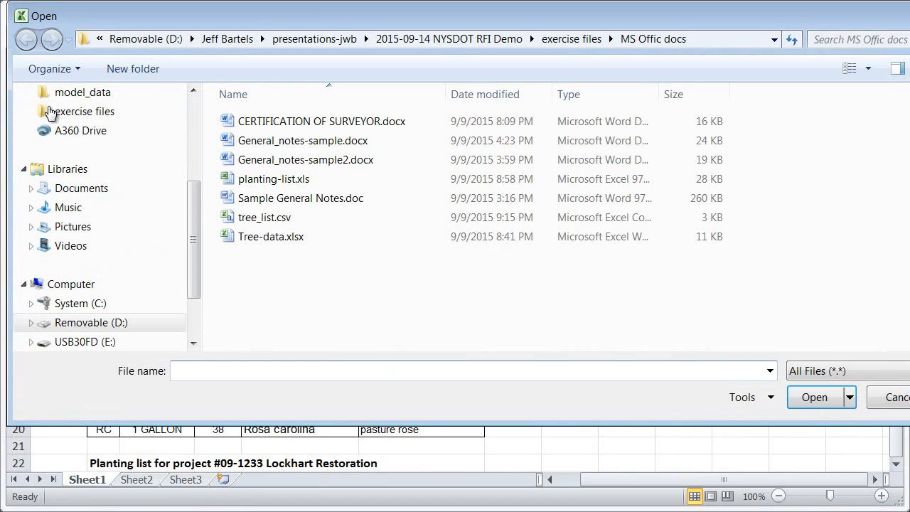
left_click(249, 219)
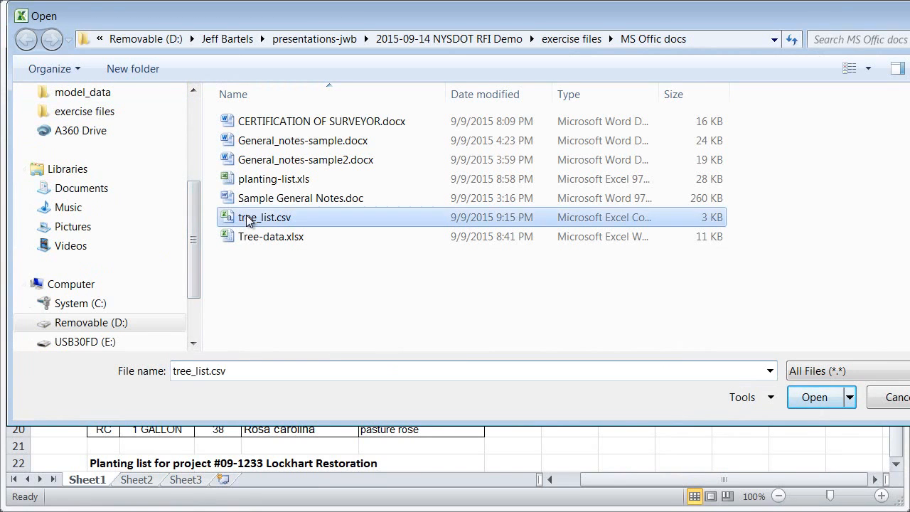
left_click(804, 399)
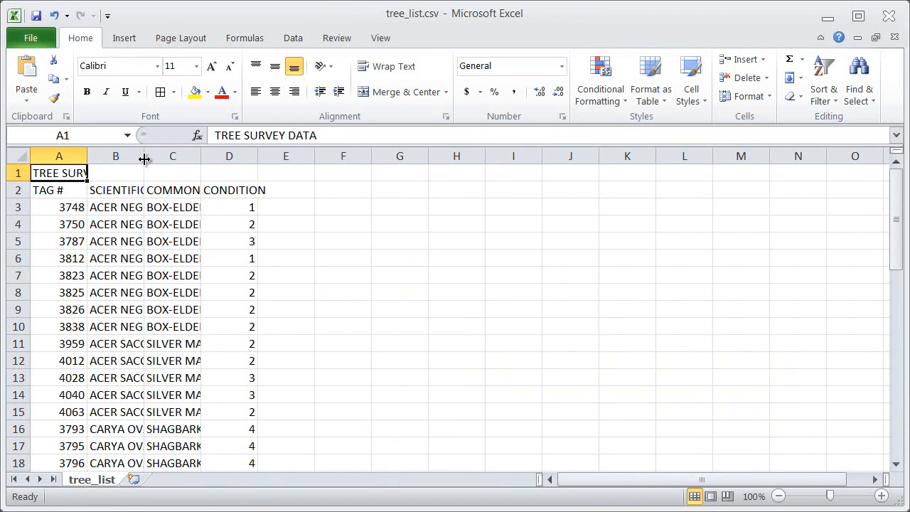
Auto-fit the widths of the Scientific Name, Common Name and Condition columns in tree_list.csv.
double_click(144, 158)
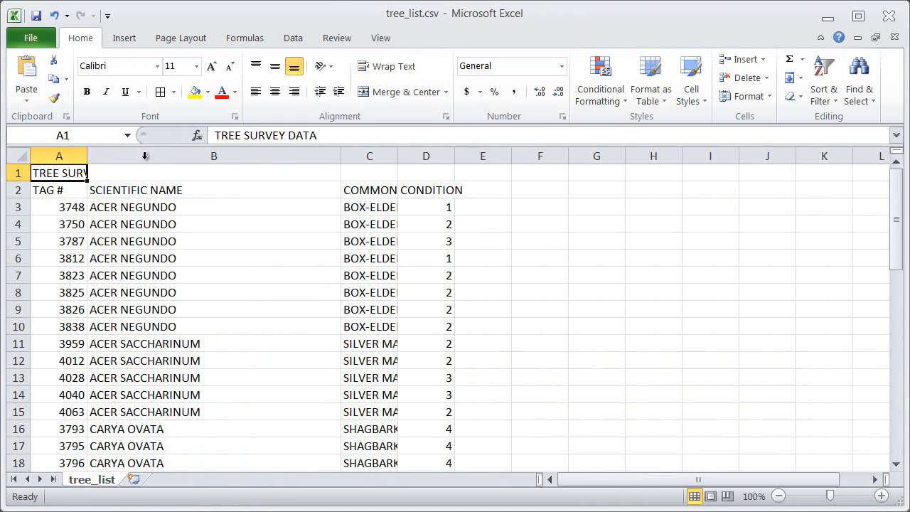
double_click(397, 164)
double_click(513, 158)
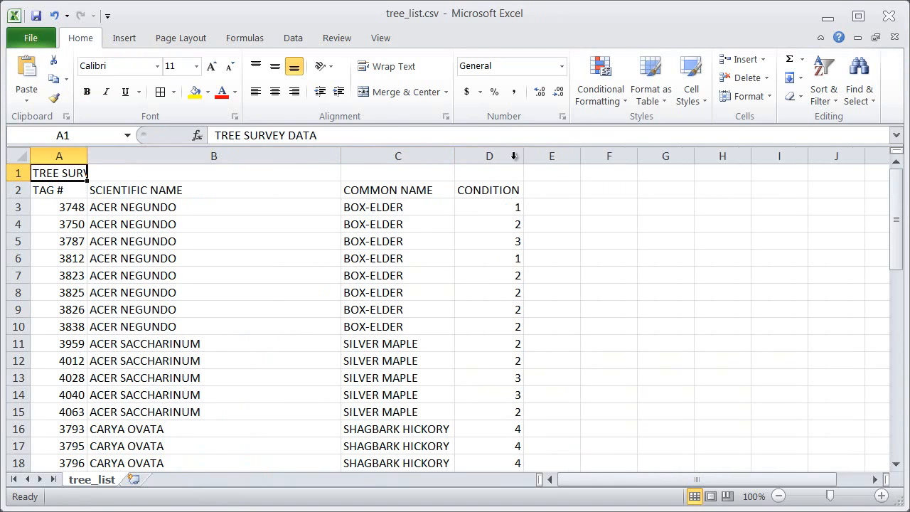